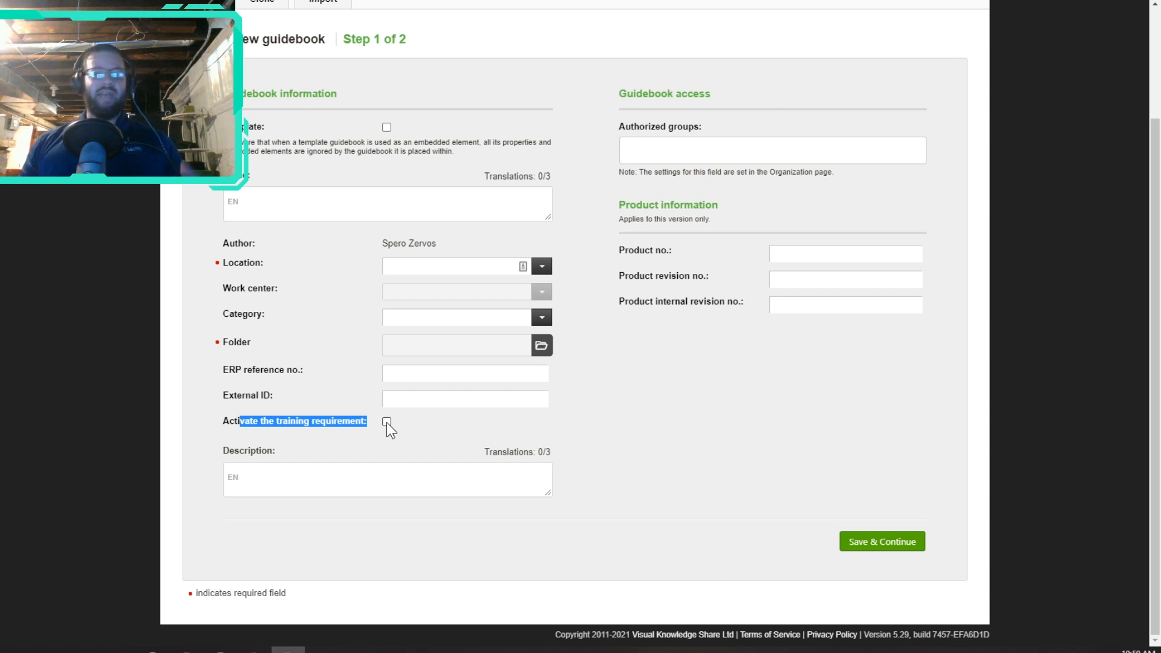
Step: Check that the Example Training Guide's properties show training required set to Yes, then cancel
{"action": "scroll", "coordinate": [386, 422], "scroll_direction": "up", "scroll_amount": 3}
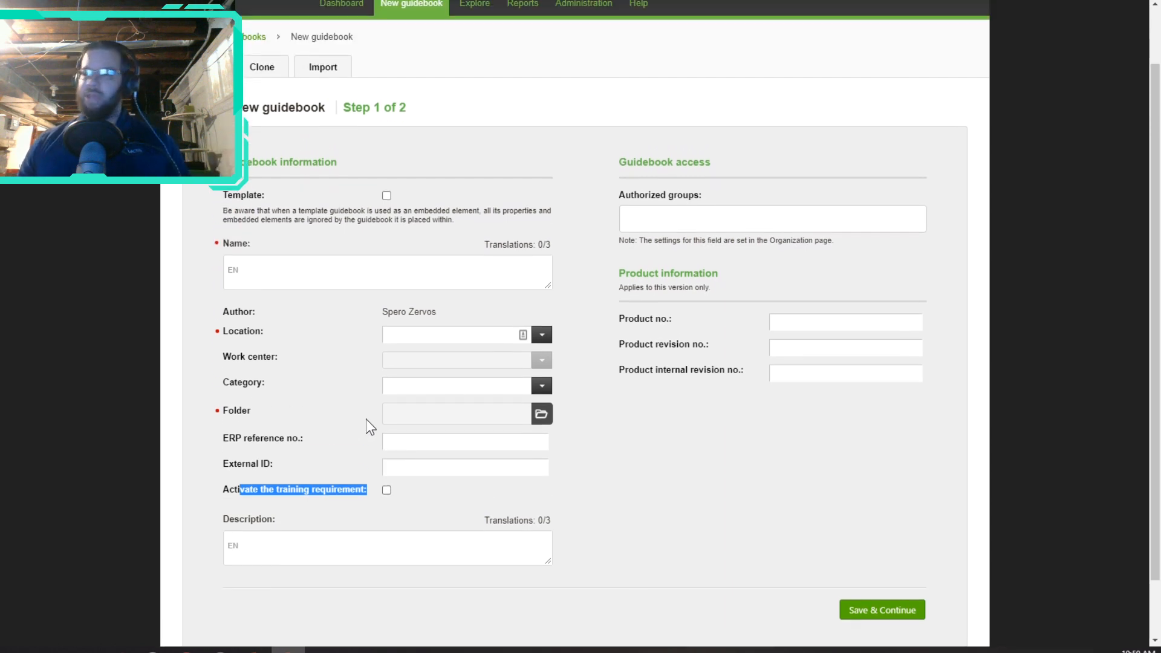
{"action": "scroll", "coordinate": [385, 623], "scroll_direction": "down", "scroll_amount": 3}
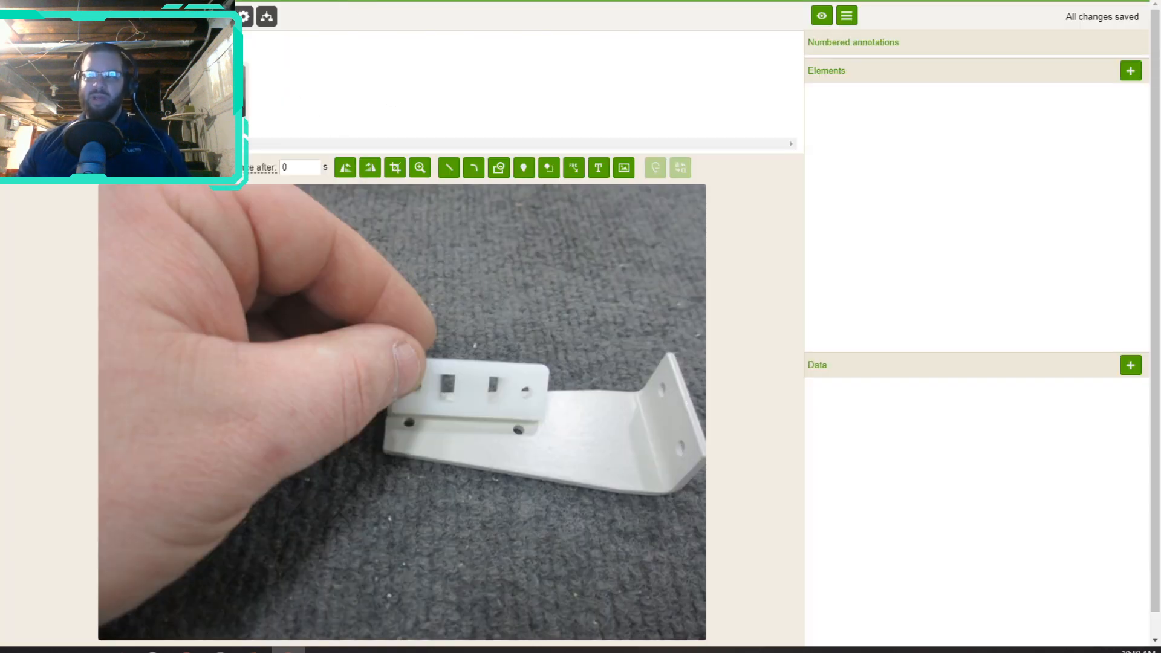
{"action": "left_click", "coordinate": [243, 16]}
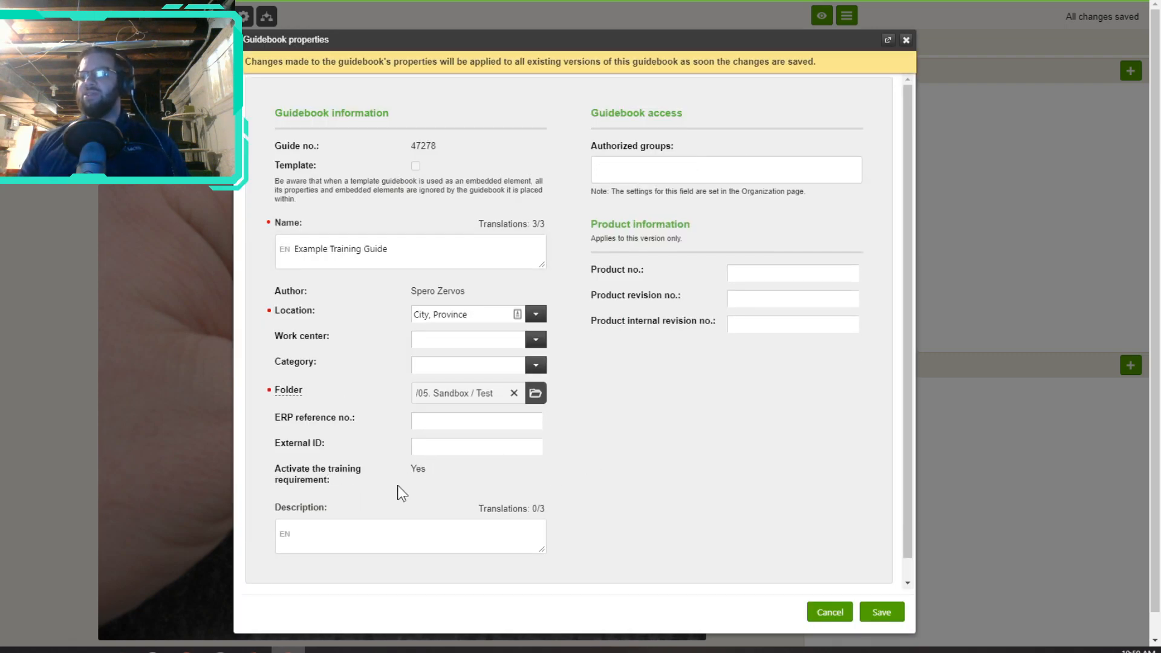
{"action": "left_click", "coordinate": [829, 612]}
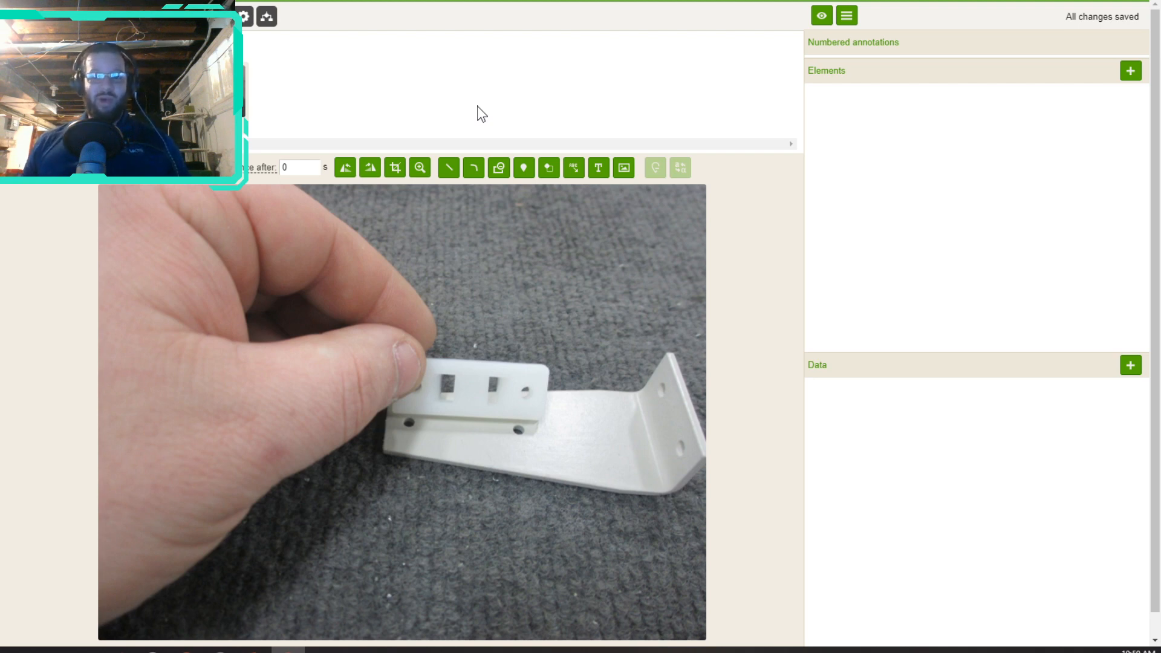
Step: Preview and start the guide, then publish it with change description 'New release'
{"action": "left_click", "coordinate": [822, 19]}
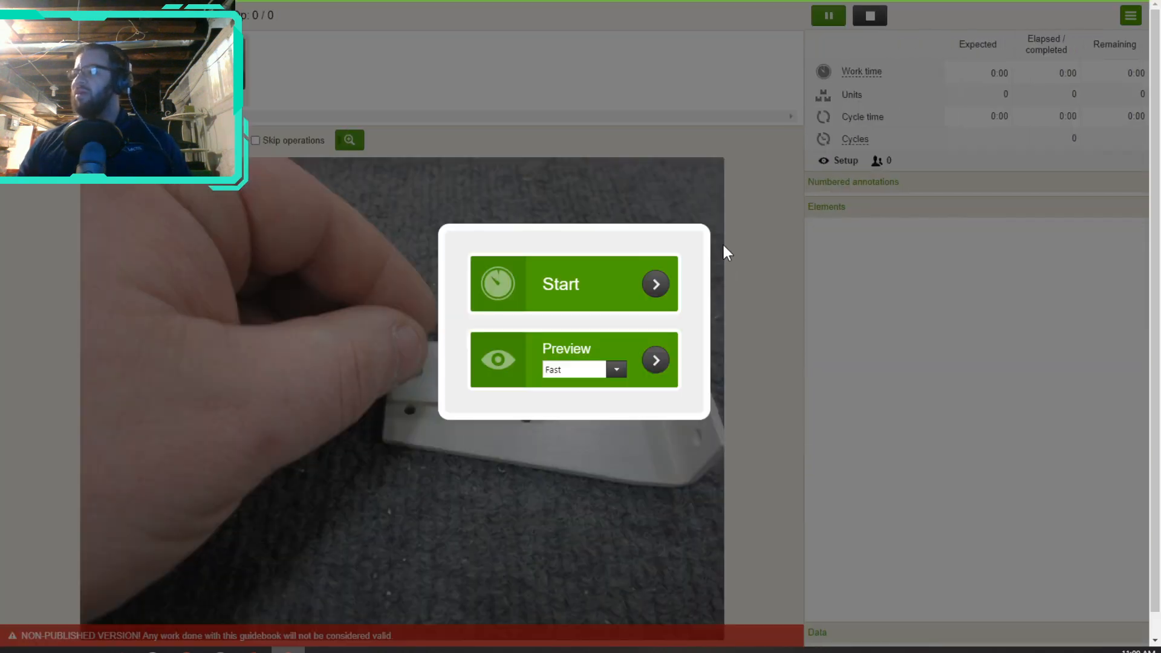
{"action": "left_click", "coordinate": [616, 284]}
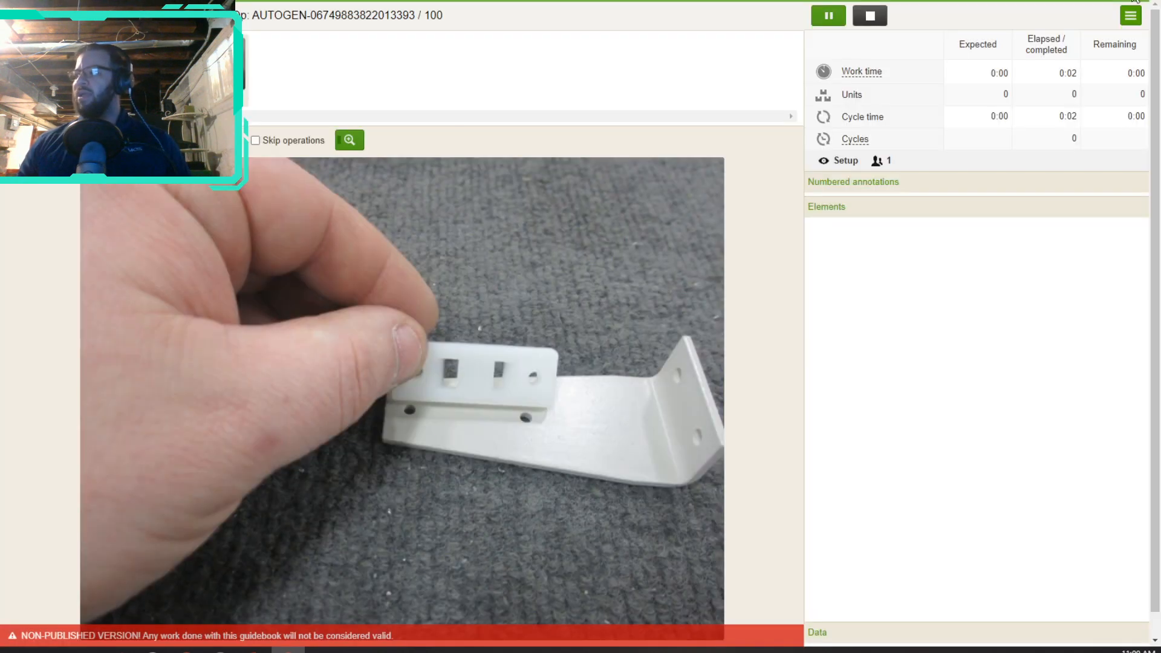
{"action": "left_click", "coordinate": [1132, 18]}
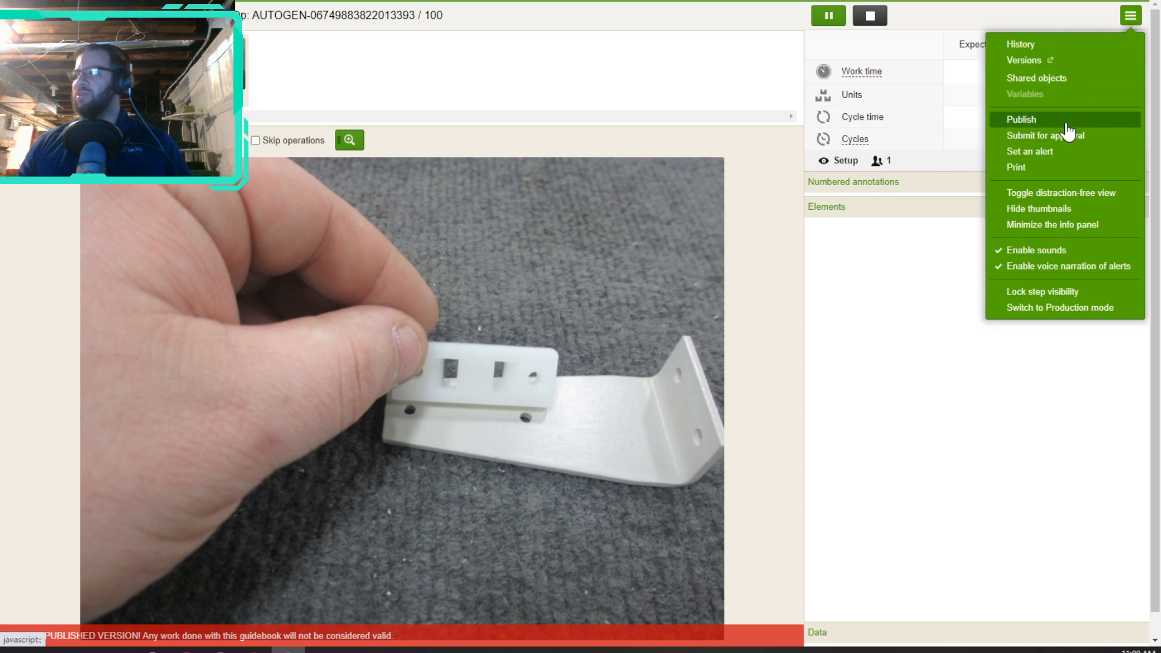
{"action": "left_click", "coordinate": [1064, 122]}
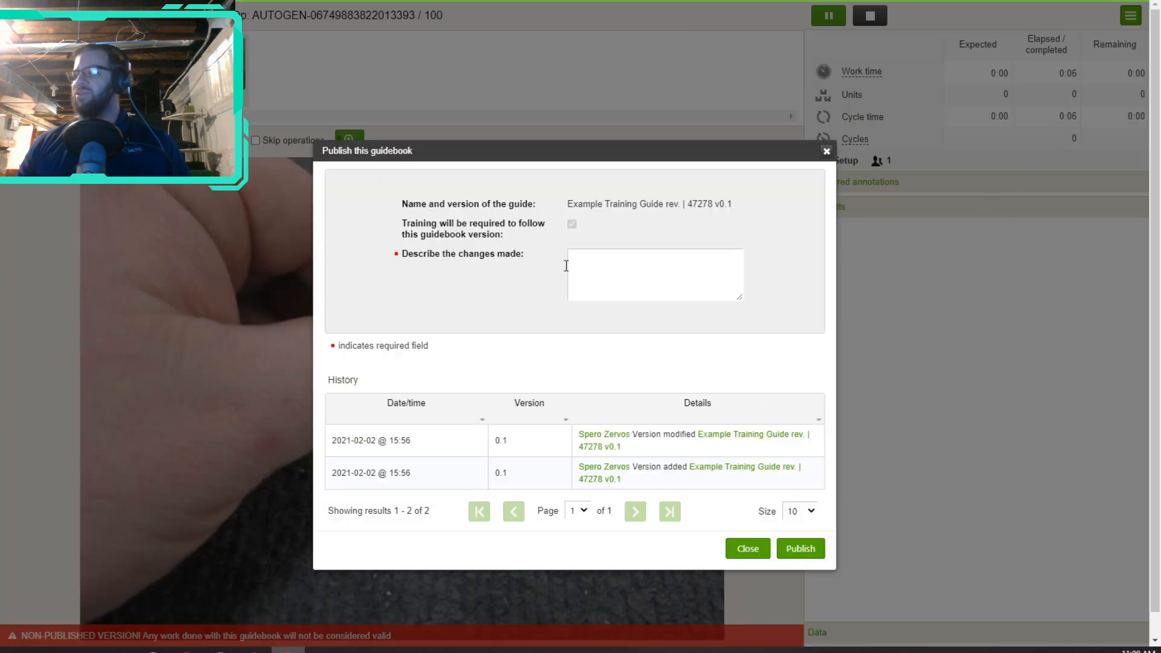
{"action": "left_click_drag", "start_coordinate": [403, 229], "coordinate": [533, 241]}
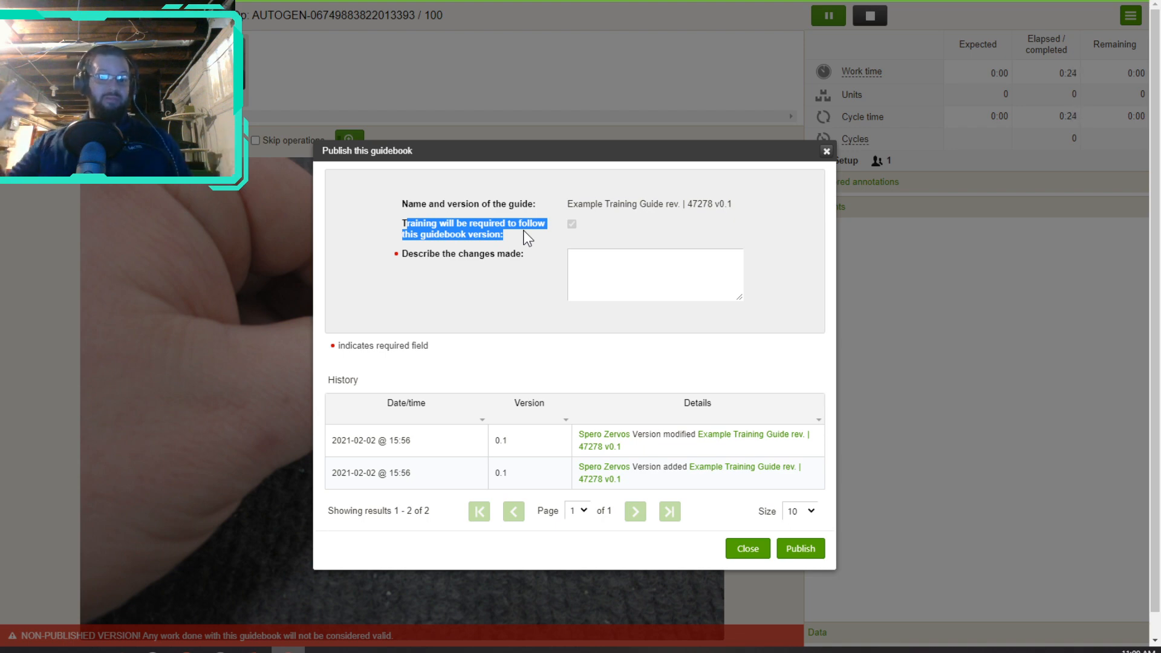
{"action": "left_click", "coordinate": [620, 270]}
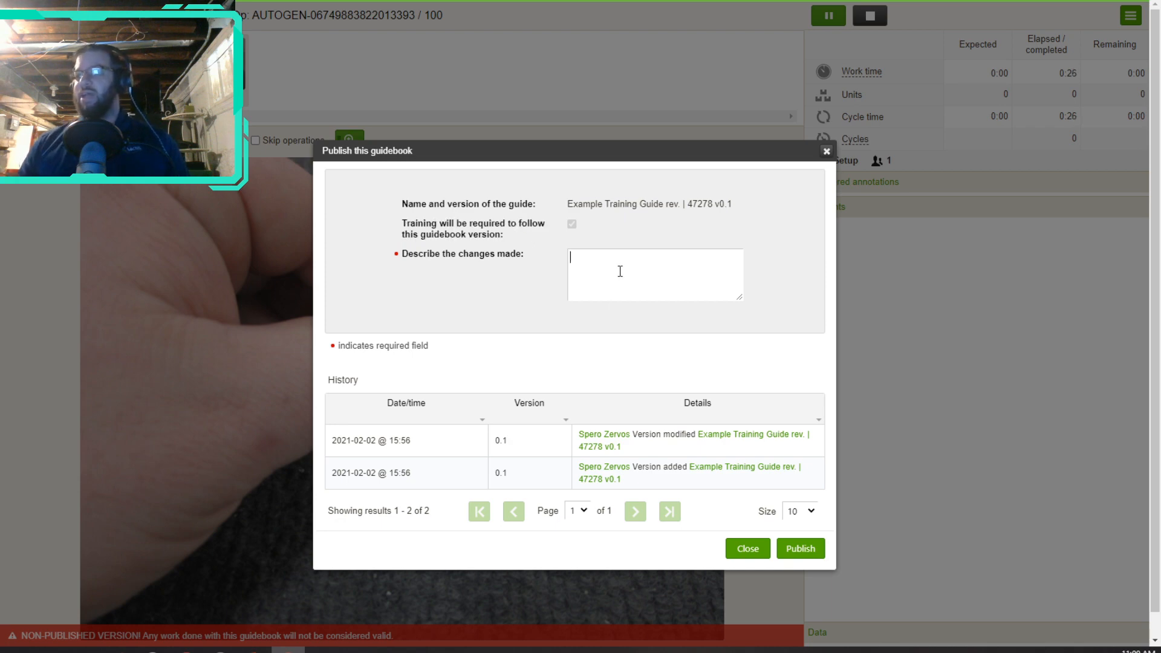
{"action": "type", "text": "New release"}
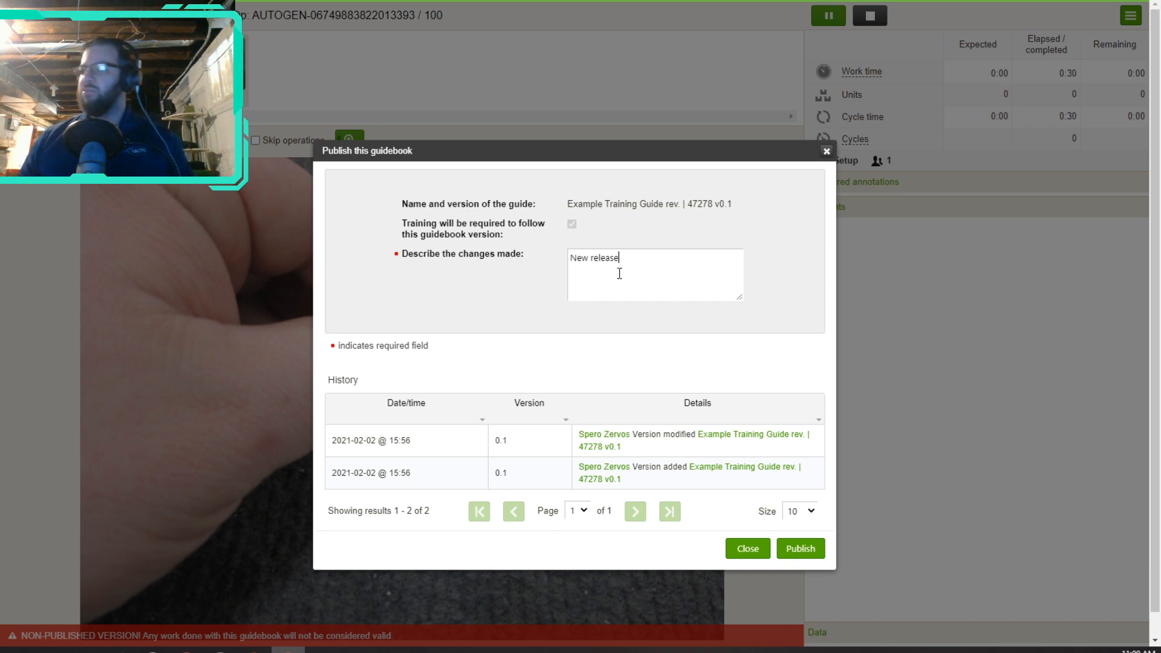
{"action": "left_click", "coordinate": [798, 550]}
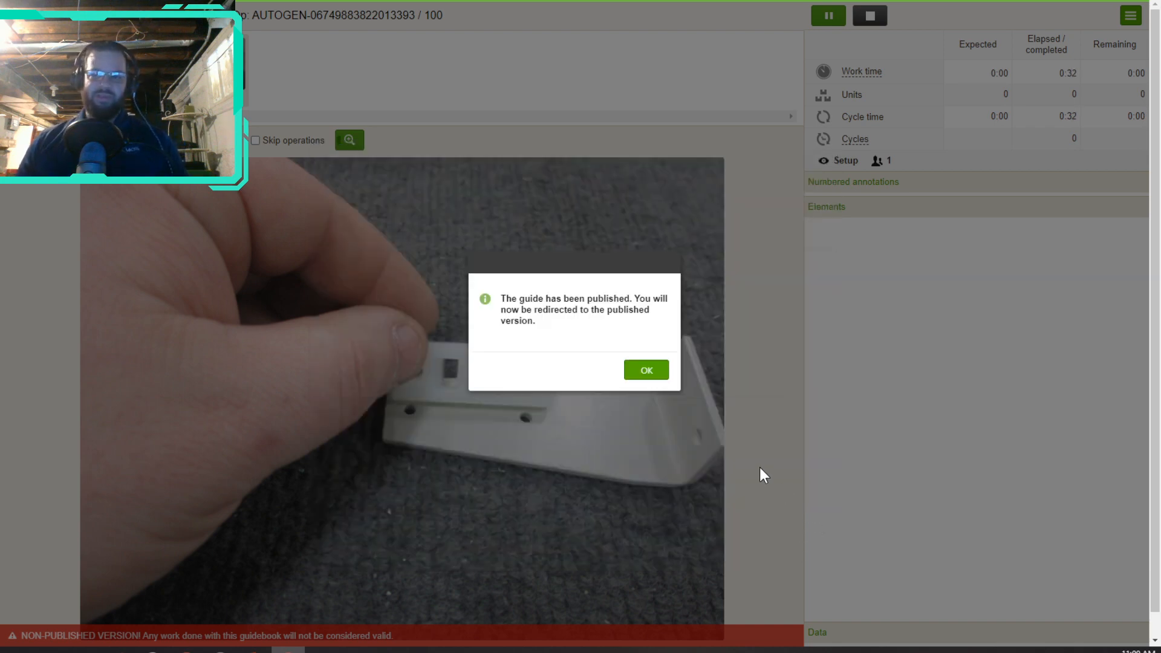
Step: Acknowledge the publish message, log out, and clear the autofilled username and password
{"action": "left_click", "coordinate": [646, 371]}
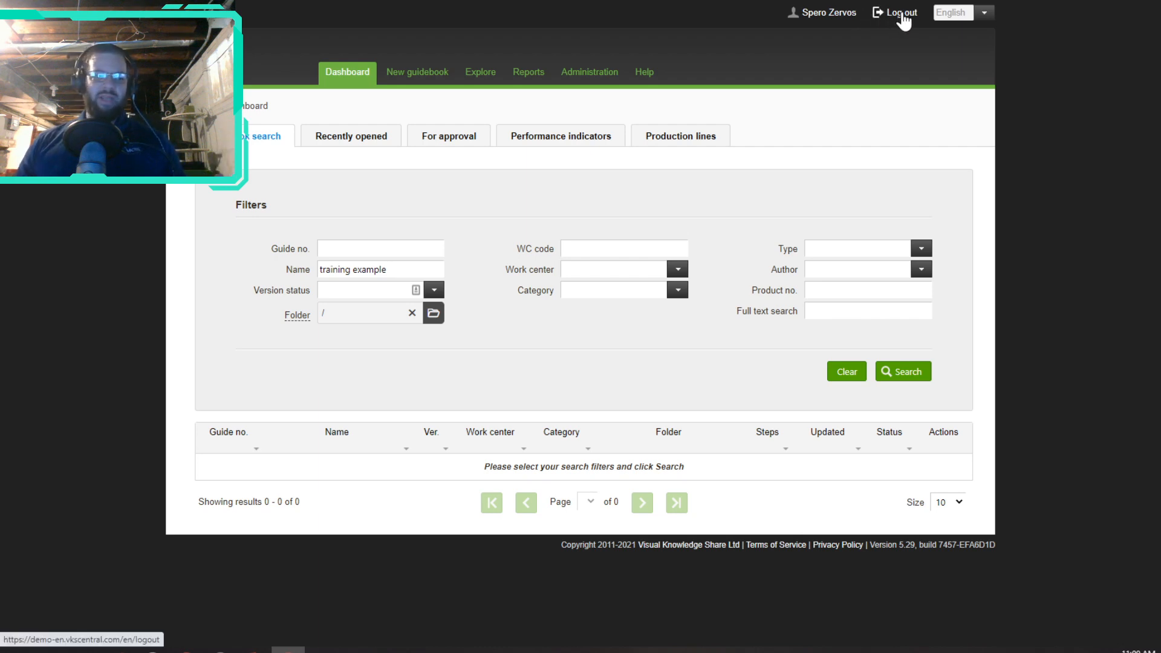
{"action": "left_click", "coordinate": [904, 22]}
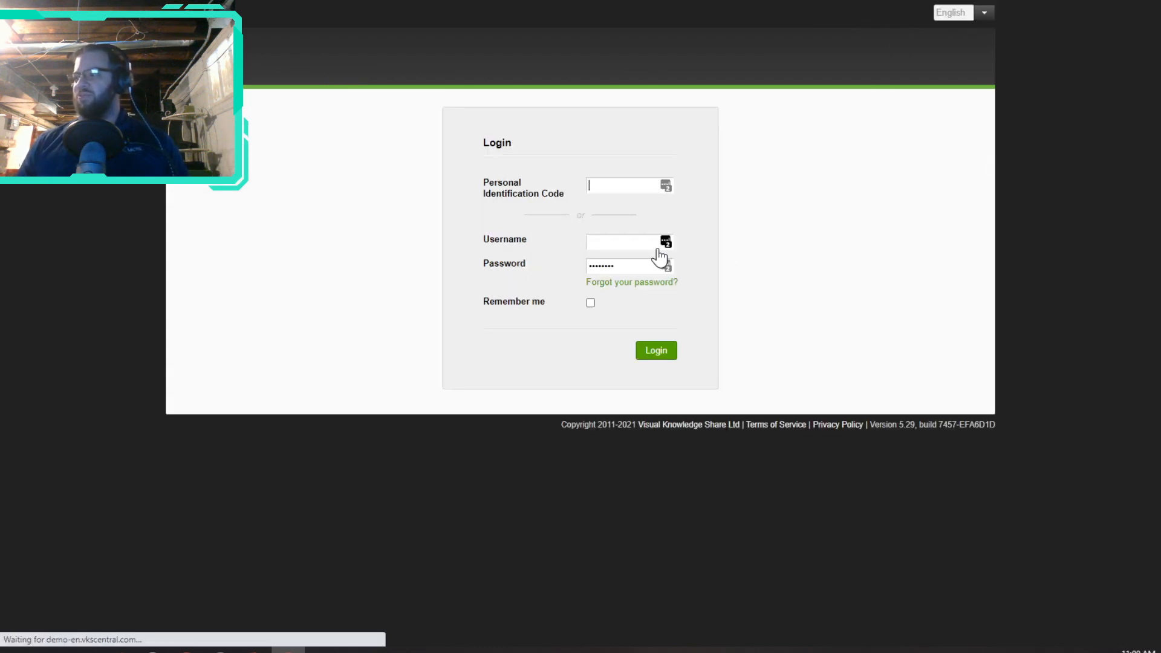
{"action": "key", "text": "ctrl+a"}
{"action": "key", "text": "BackSpace"}
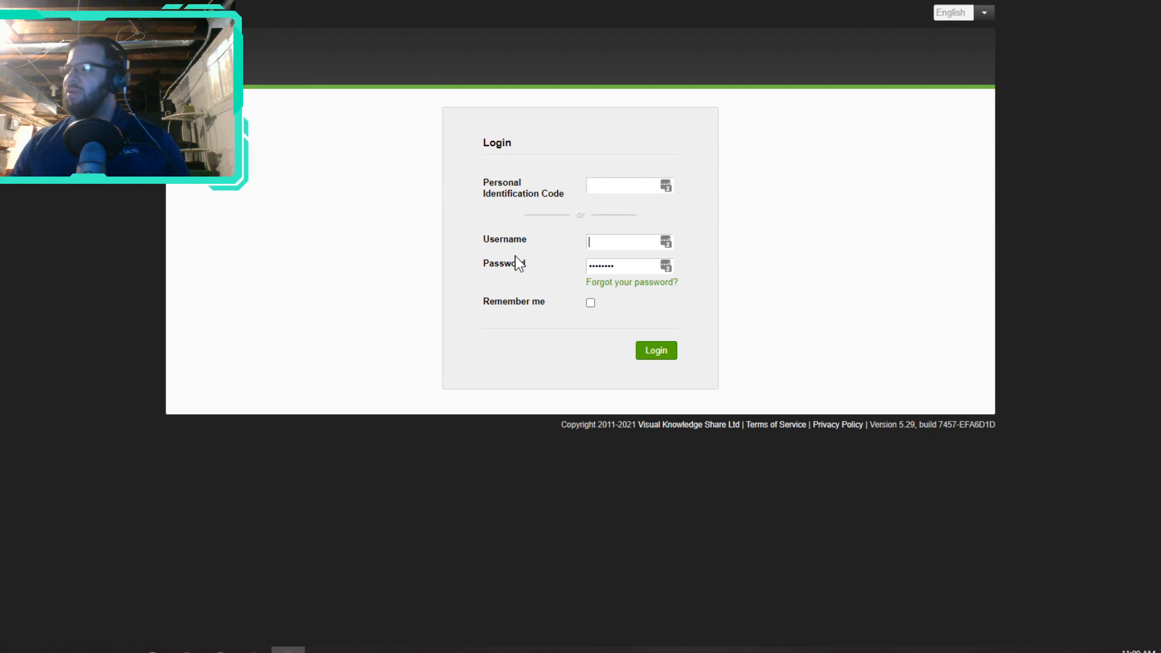
{"action": "left_click", "coordinate": [584, 266]}
{"action": "key", "text": "ctrl+a"}
{"action": "key", "text": "BackSpace"}
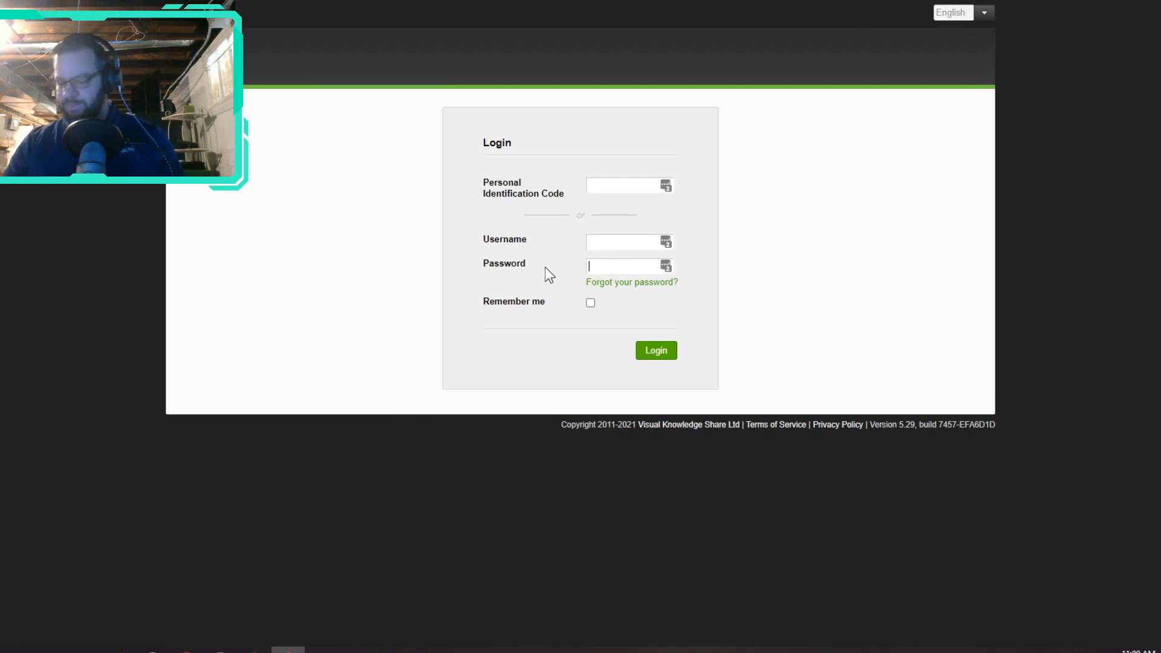
Step: Log in with the reader's personal identification code
{"action": "left_click", "coordinate": [619, 190]}
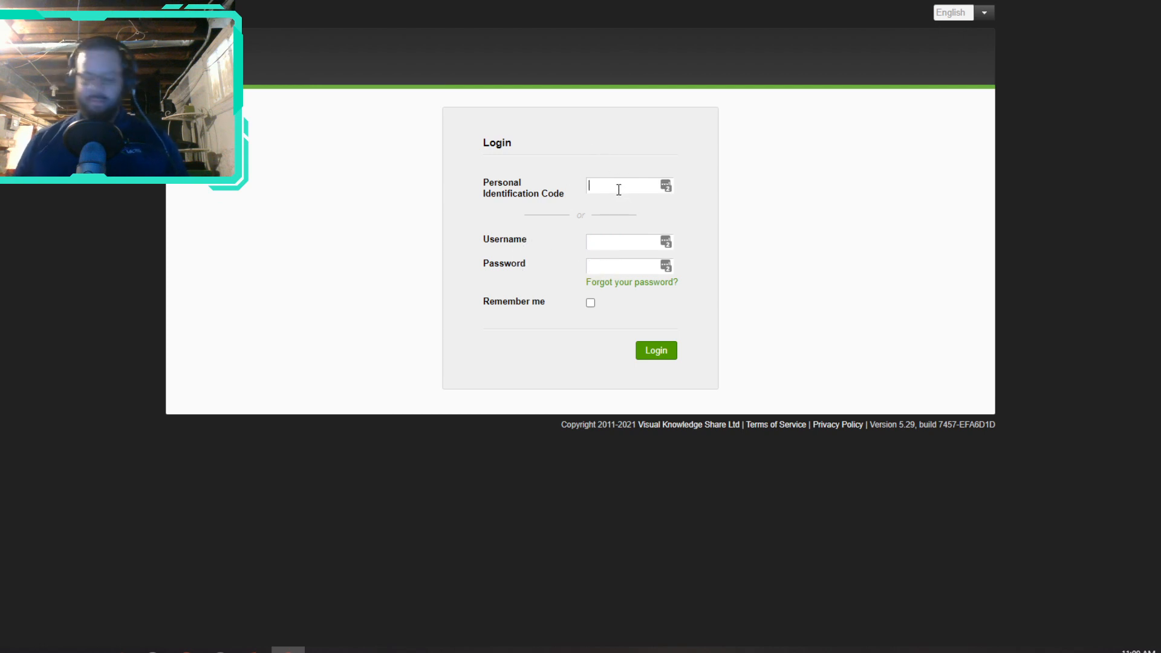
{"action": "type", "text": "•••"}
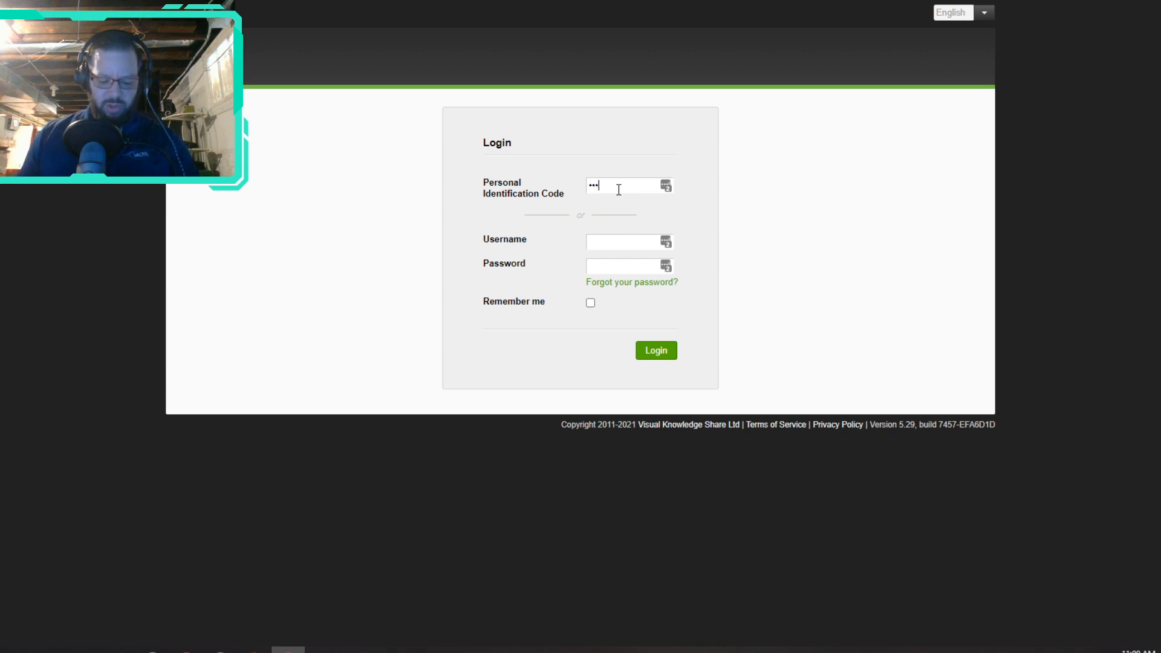
{"action": "type", "text": "•"}
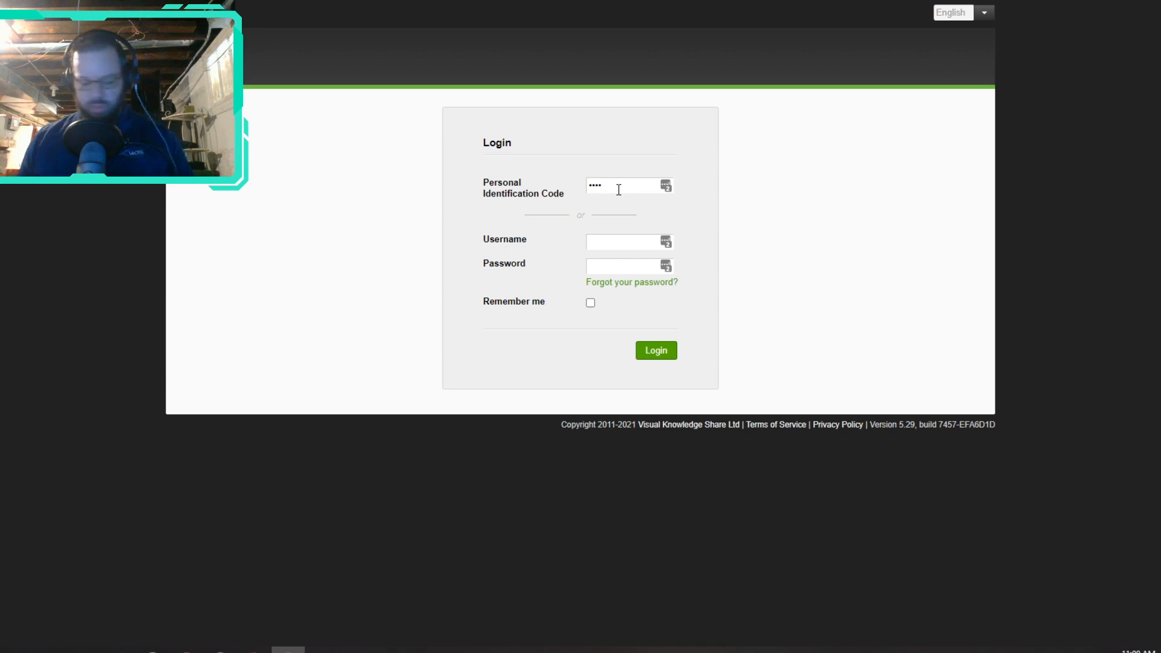
{"action": "type", "text": "•"}
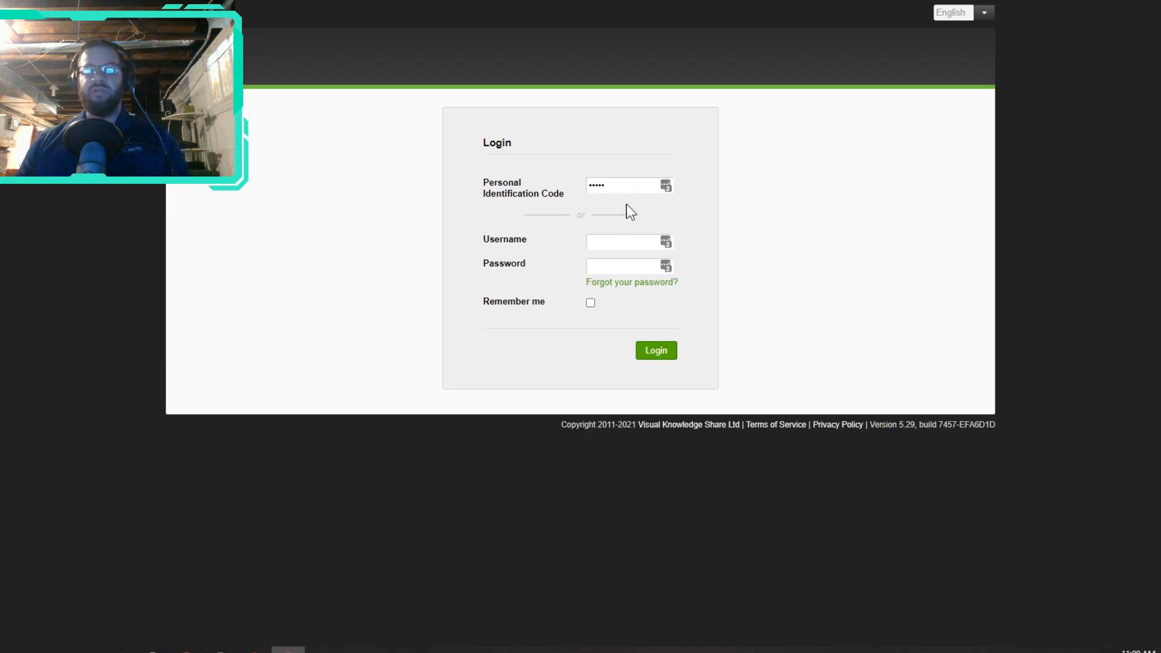
{"action": "left_click", "coordinate": [658, 349]}
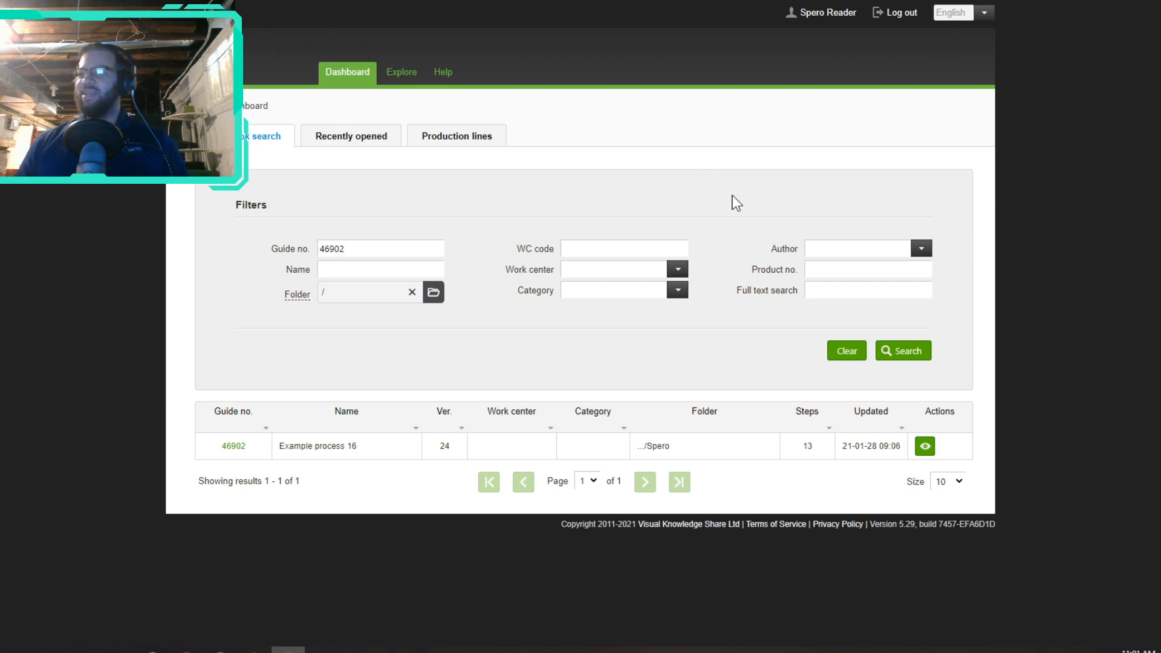
Step: Search the dashboard for 'example' and view the Example Training Guide
{"action": "left_click", "coordinate": [846, 354]}
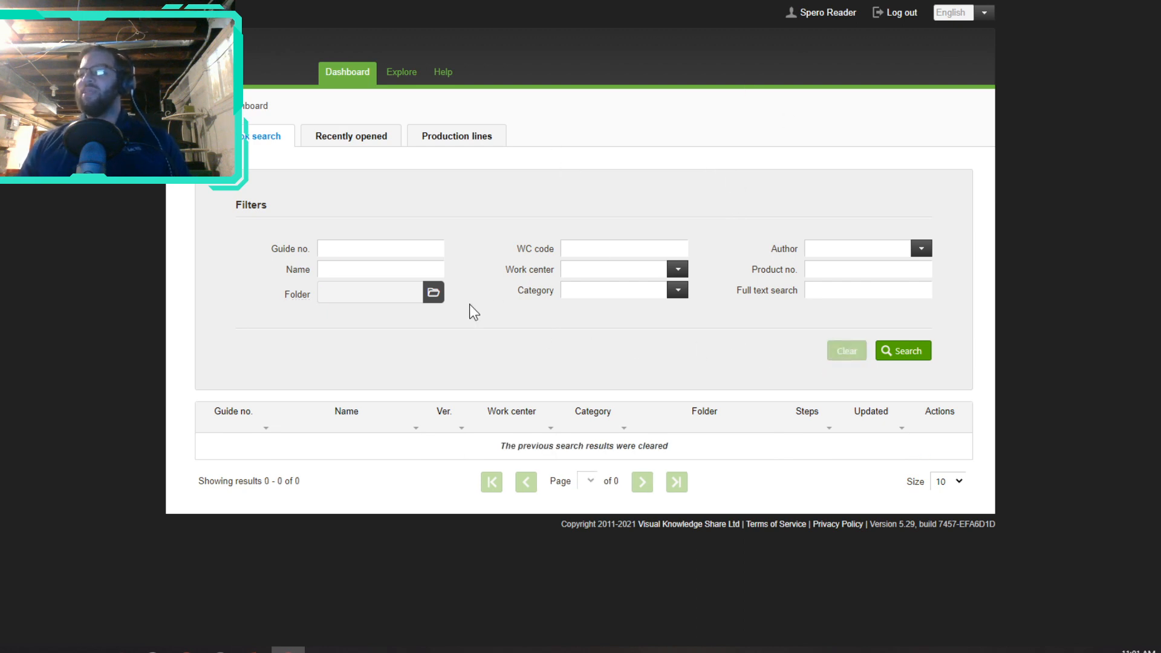
{"action": "type", "text": "example"}
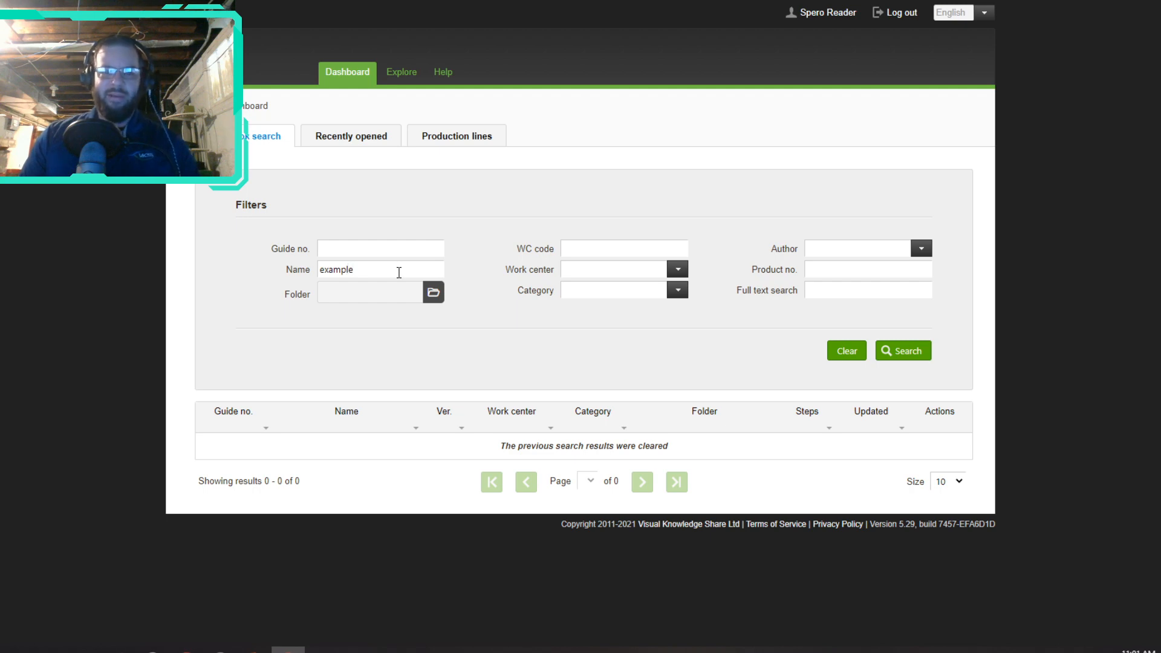
{"action": "key", "text": "Return"}
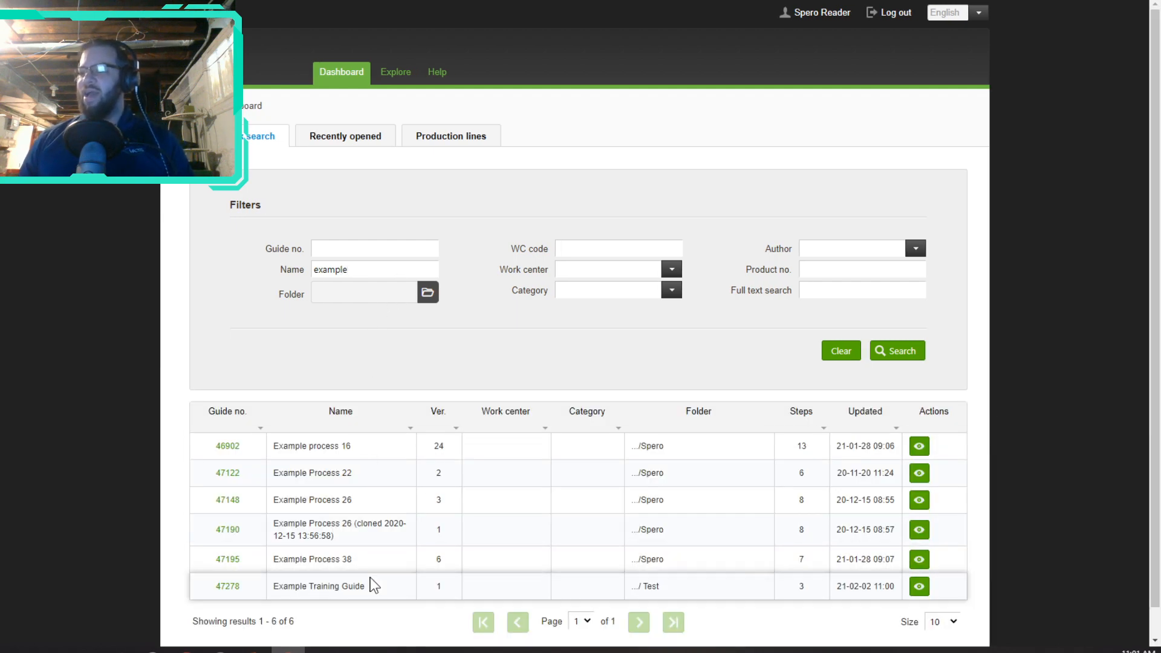
{"action": "left_click_drag", "start_coordinate": [369, 588], "coordinate": [278, 585]}
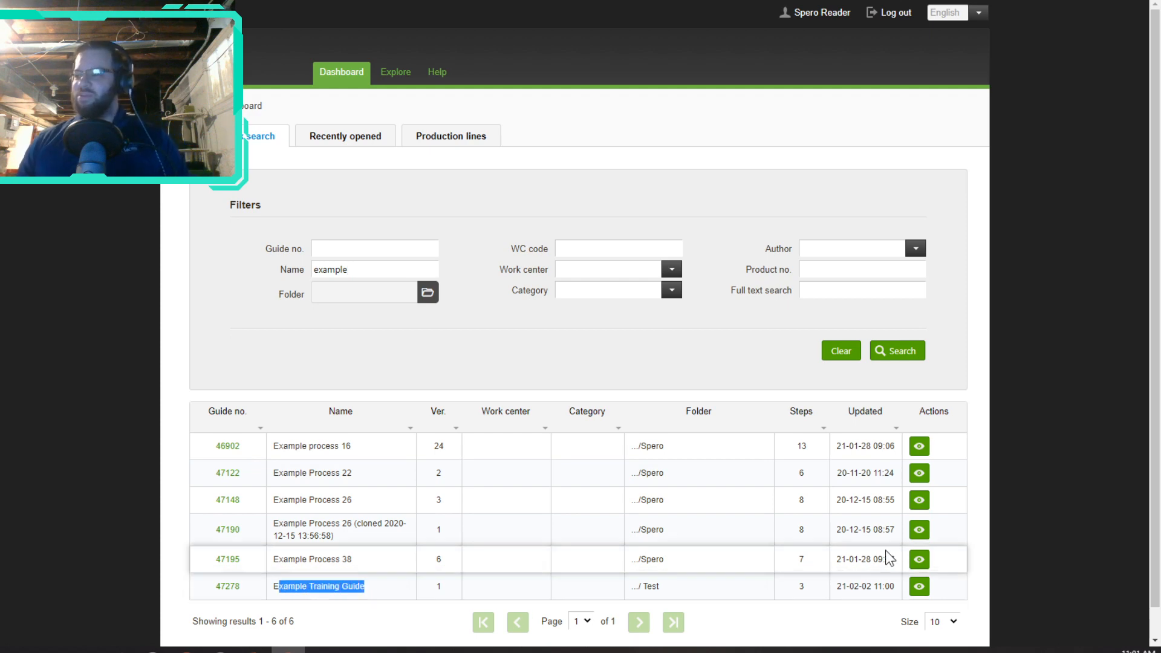
{"action": "left_click", "coordinate": [920, 586]}
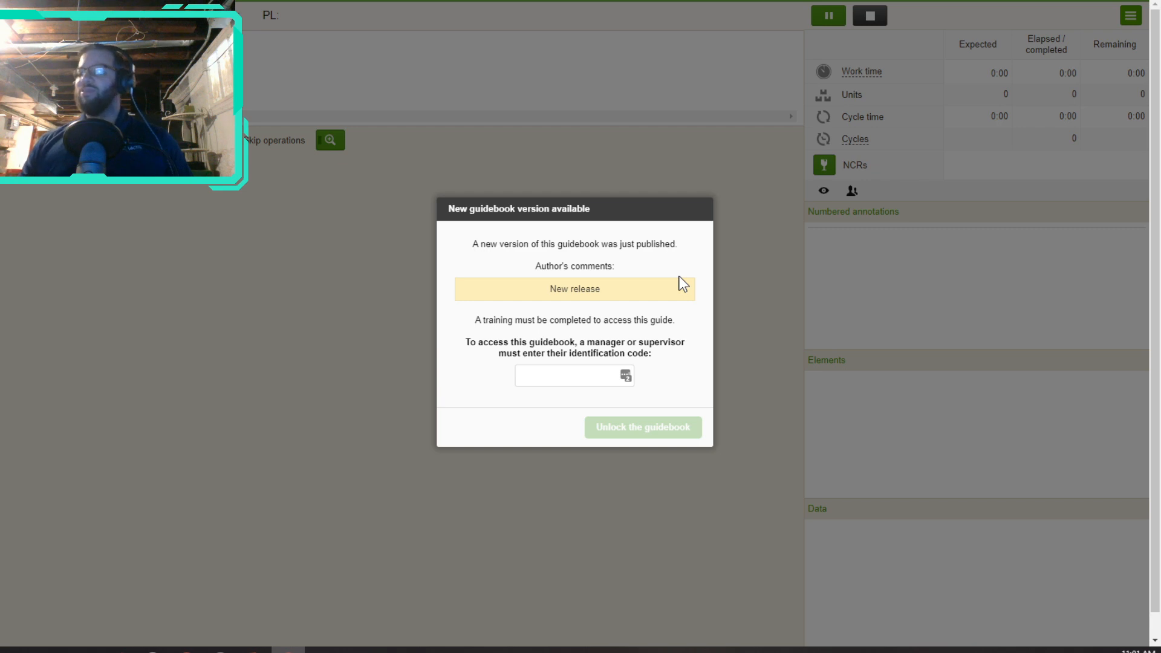
Step: Unlock the guide with the supervisor's identification code, start it, and go to the reader's account page
{"action": "left_click", "coordinate": [573, 377]}
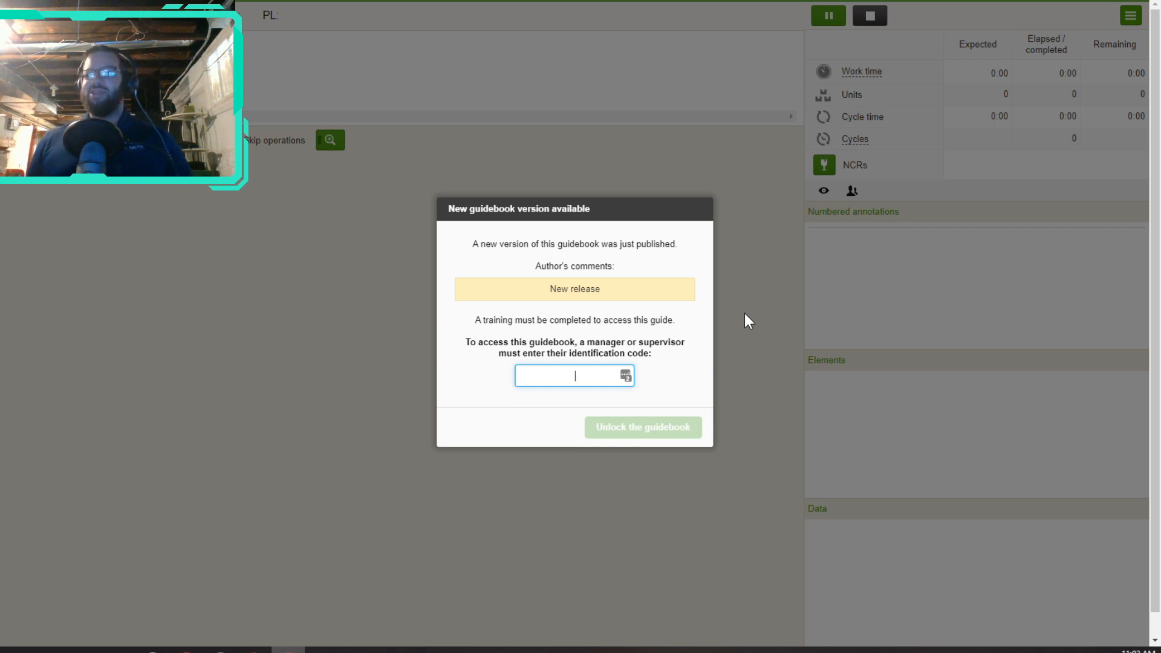
{"action": "type", "text": "1234"}
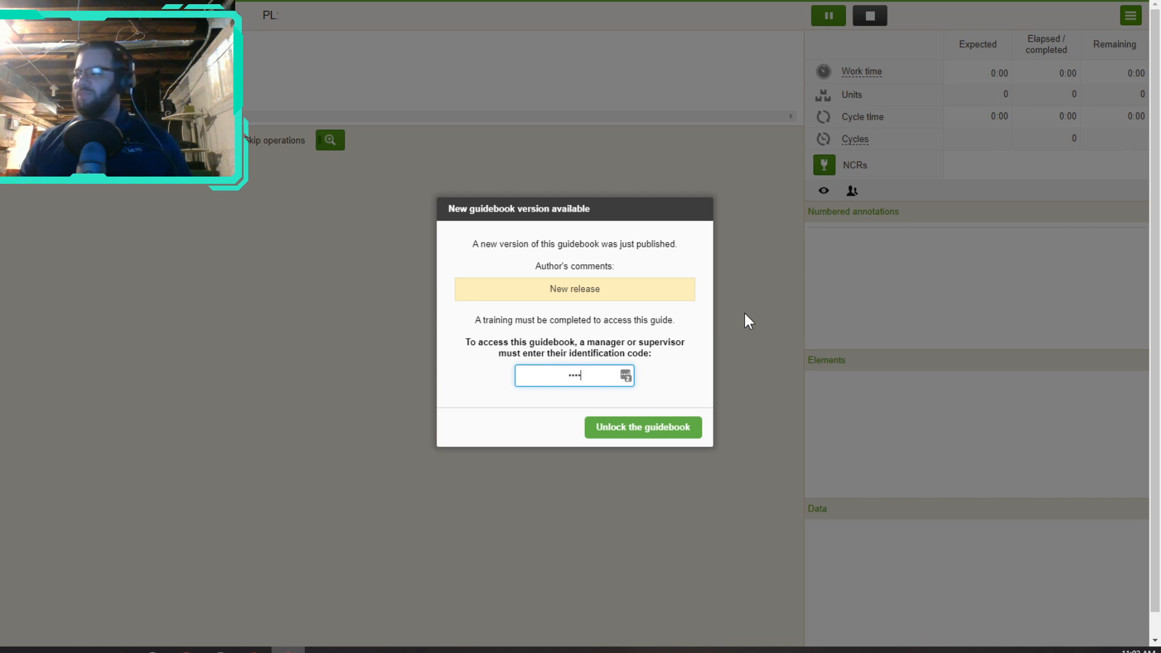
{"action": "left_click", "coordinate": [642, 435]}
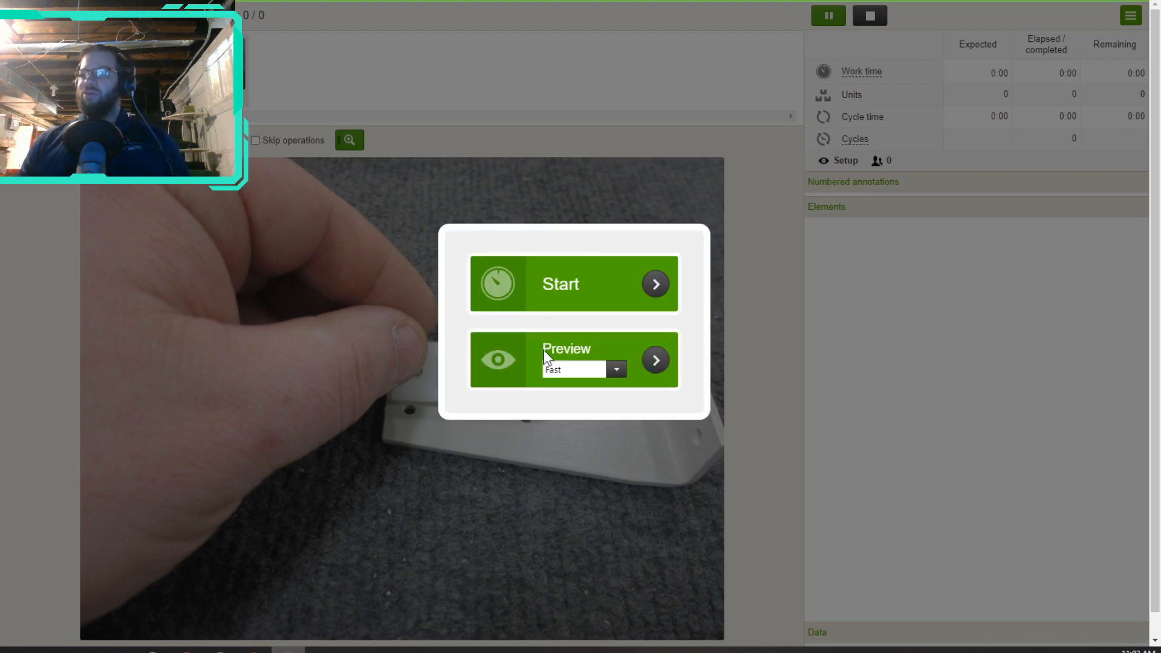
{"action": "left_click", "coordinate": [612, 290]}
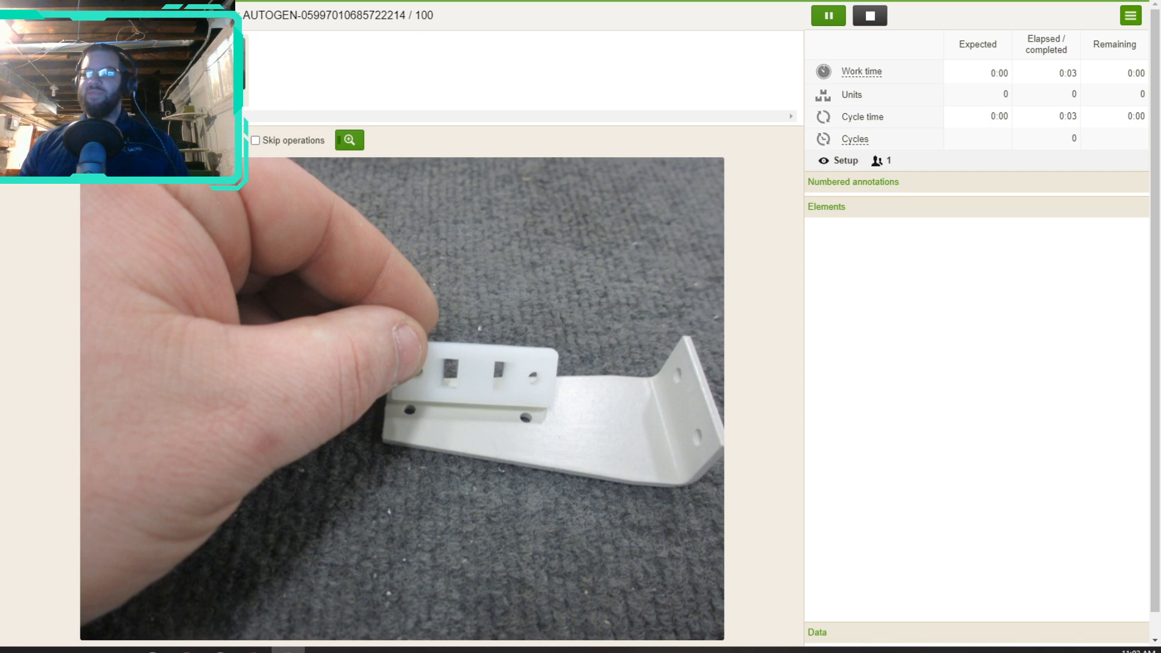
{"action": "scroll", "coordinate": [964, 47], "scroll_direction": "up", "scroll_amount": 2}
{"action": "left_click", "coordinate": [987, 20]}
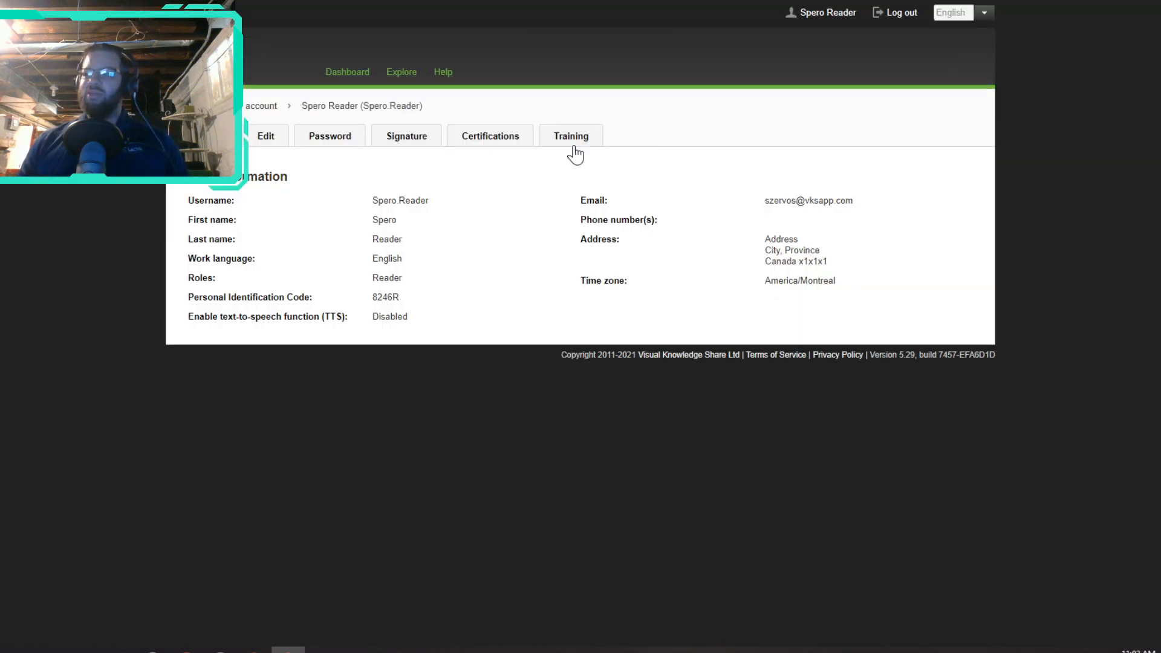
Step: Review the Example Training Guide entry on the reader's Training tab, then log back in as the author
{"action": "left_click", "coordinate": [590, 143]}
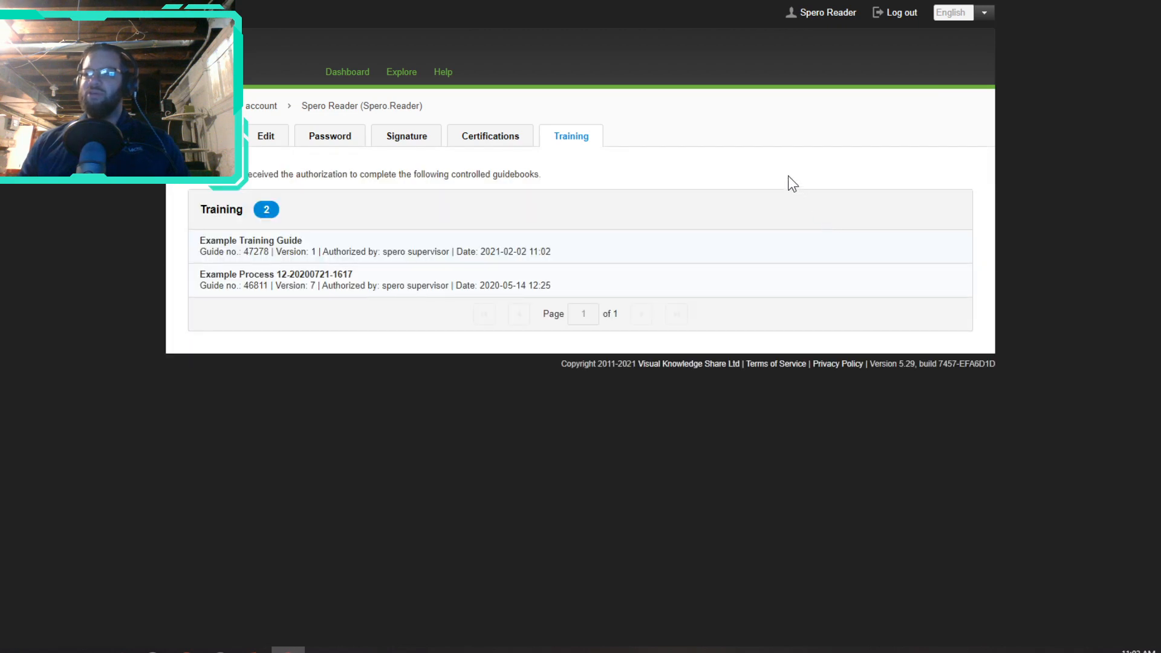
{"action": "left_click_drag", "start_coordinate": [206, 241], "coordinate": [304, 245]}
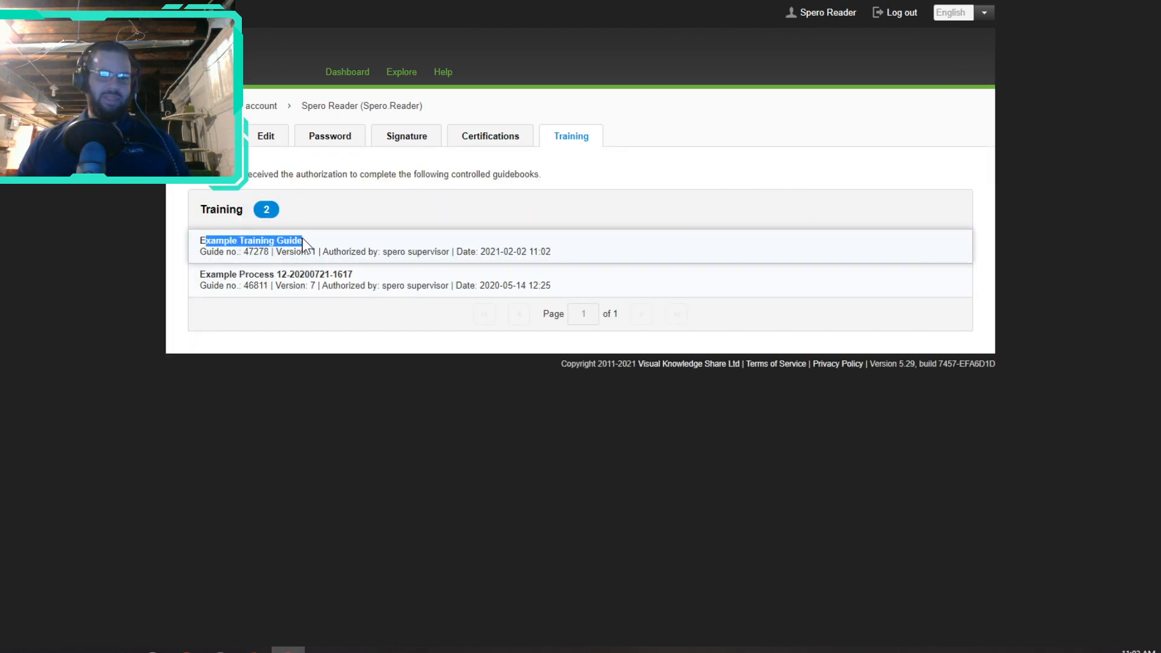
{"action": "left_click_drag", "start_coordinate": [219, 251], "coordinate": [320, 253]}
{"action": "left_click_drag", "start_coordinate": [491, 251], "coordinate": [559, 260]}
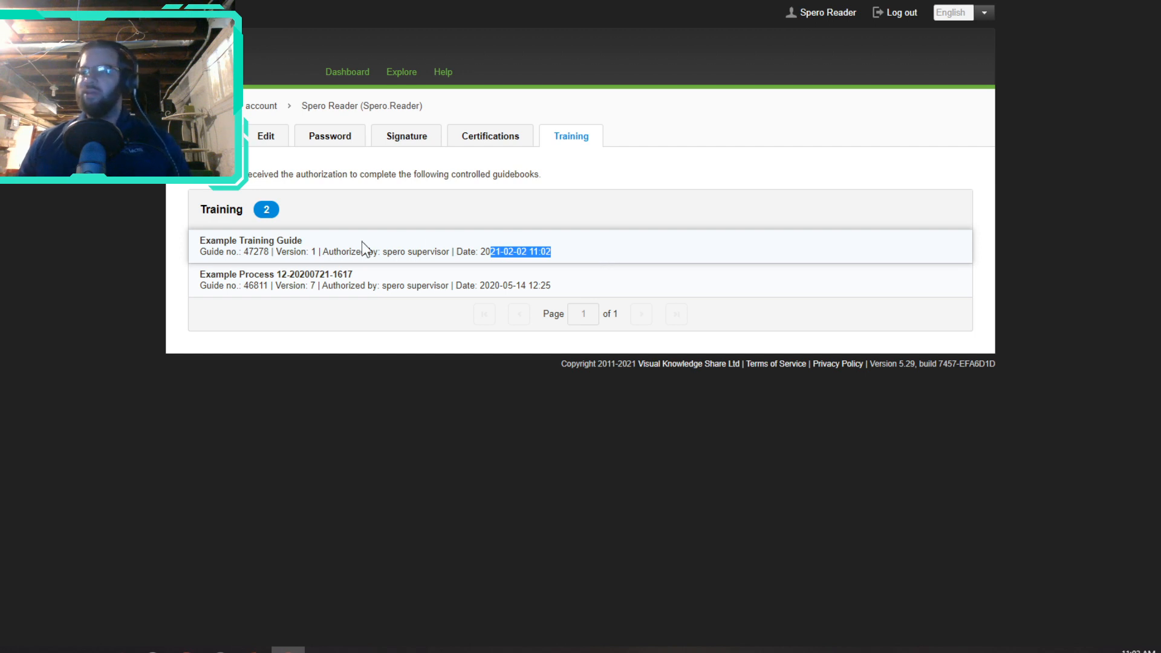
{"action": "left_click_drag", "start_coordinate": [393, 256], "coordinate": [450, 253]}
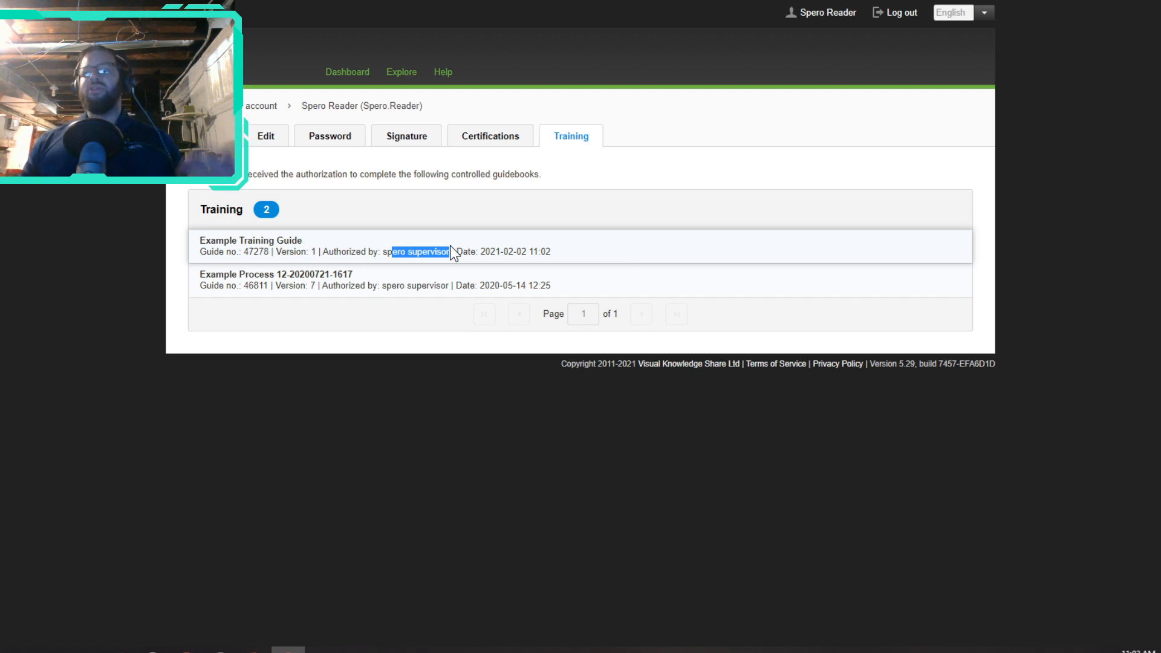
{"action": "left_click", "coordinate": [909, 17]}
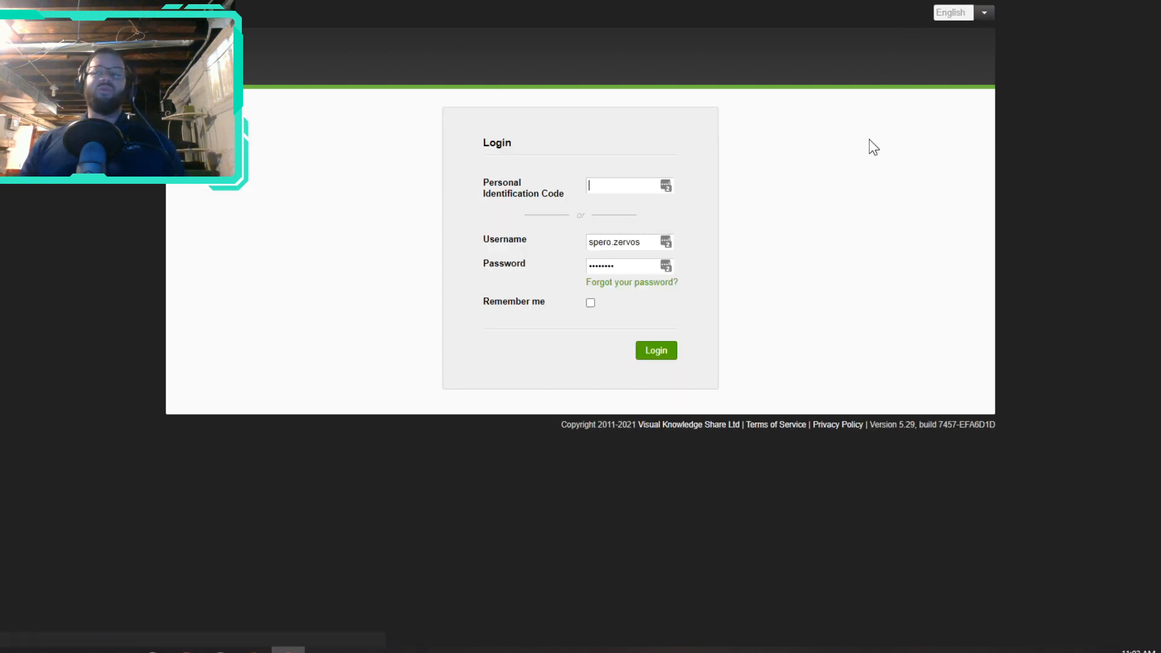
{"action": "left_click", "coordinate": [662, 355]}
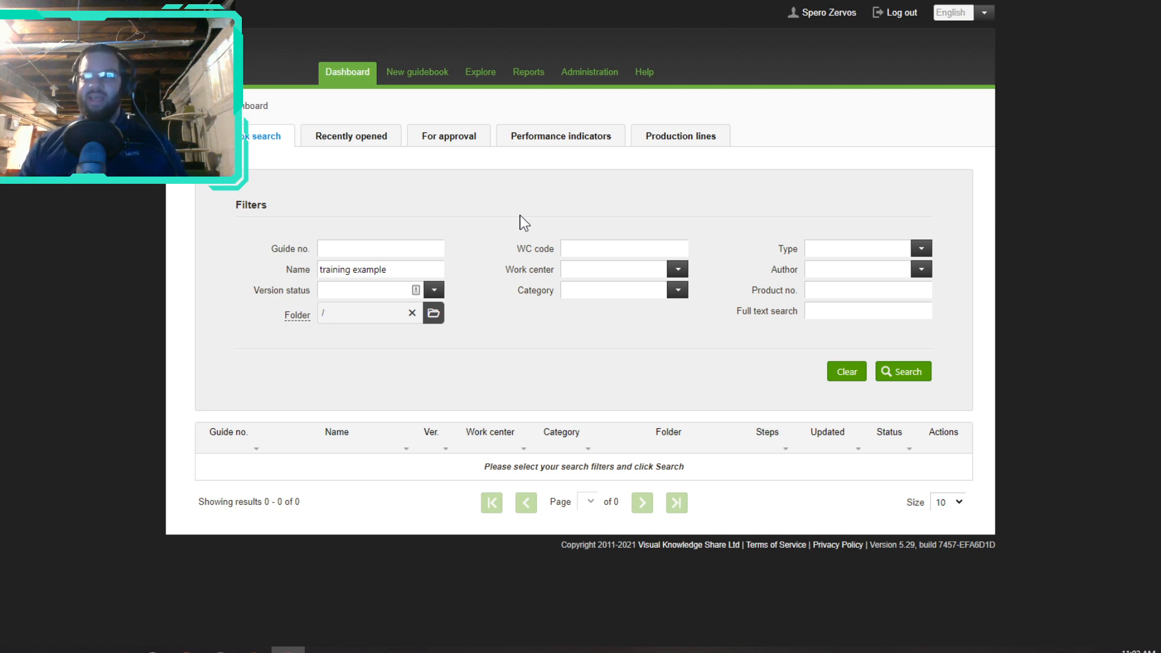
Step: Open the Explore menu in the top navigation
{"action": "left_click", "coordinate": [479, 74]}
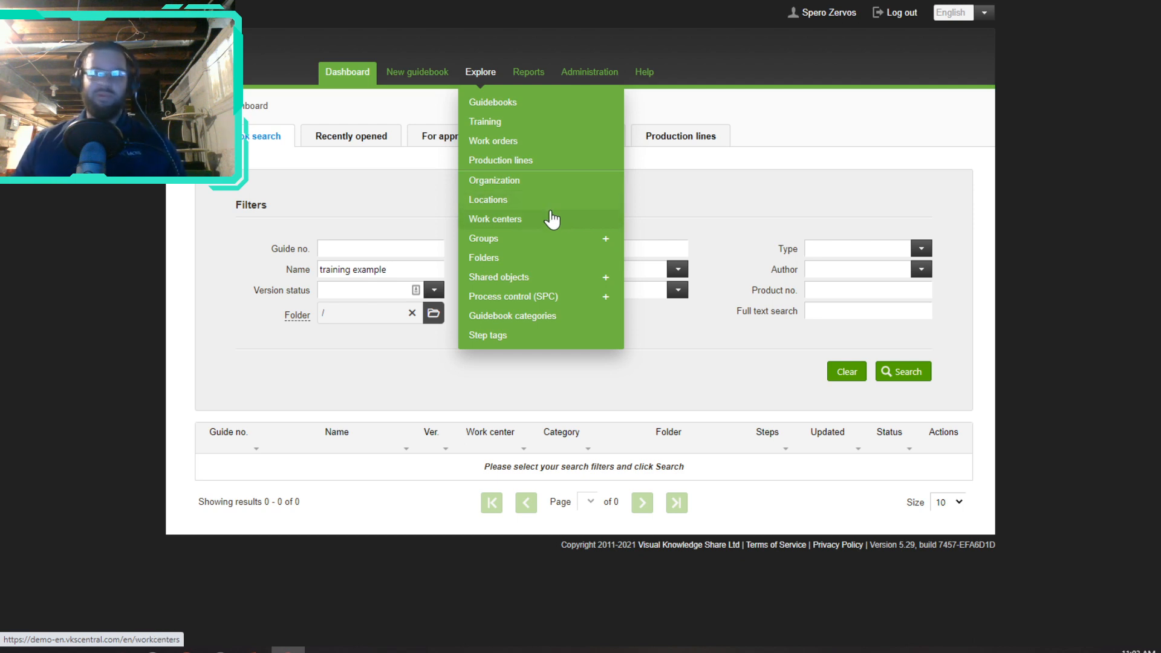
Step: Open Explore > Training and review the five controlled guidebooks, including Work instruction training feature
{"action": "left_click", "coordinate": [532, 124]}
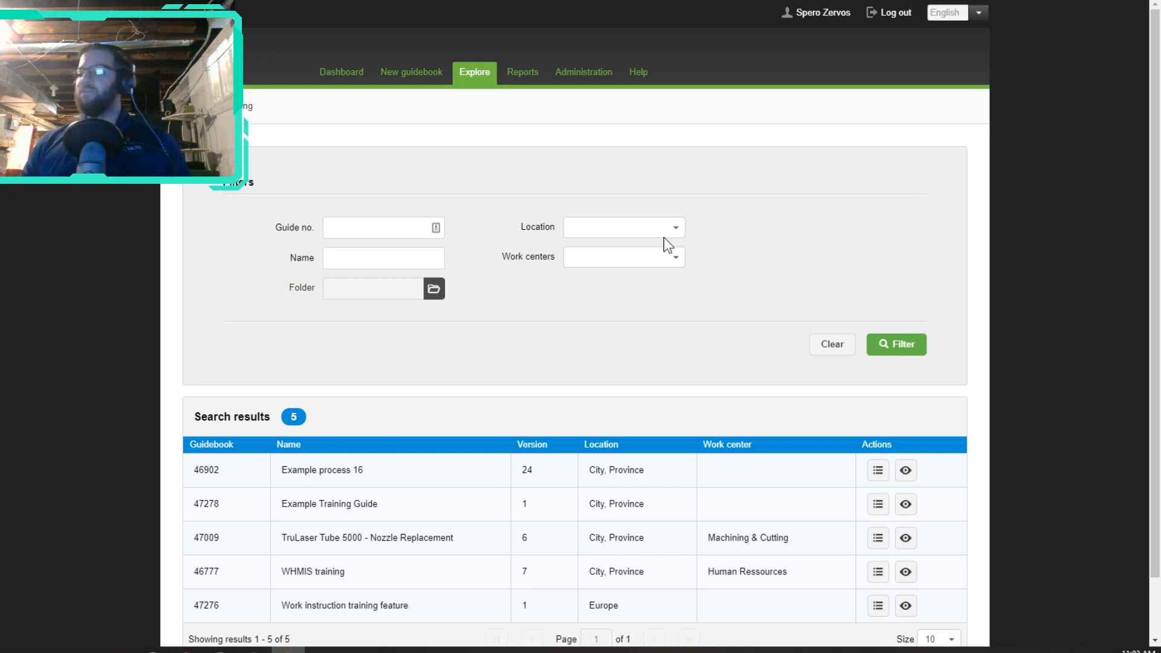
{"action": "scroll", "coordinate": [677, 248], "scroll_direction": "down", "scroll_amount": 1}
{"action": "scroll", "coordinate": [678, 248], "scroll_direction": "up", "scroll_amount": 1}
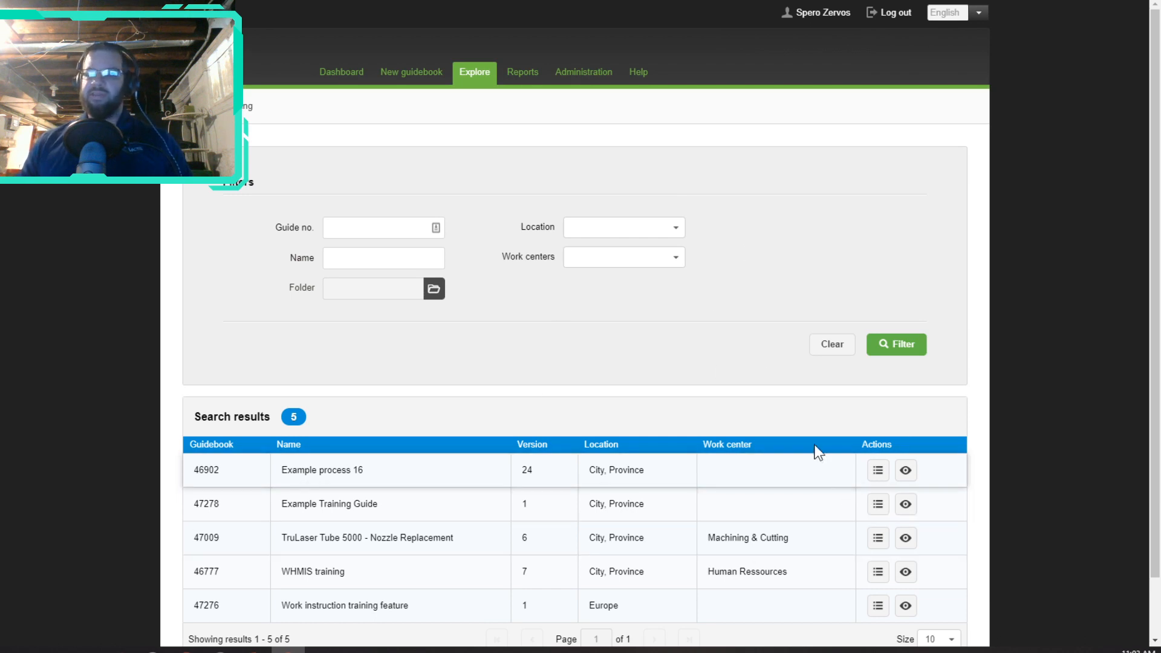
{"action": "scroll", "coordinate": [687, 290], "scroll_direction": "down", "scroll_amount": 1}
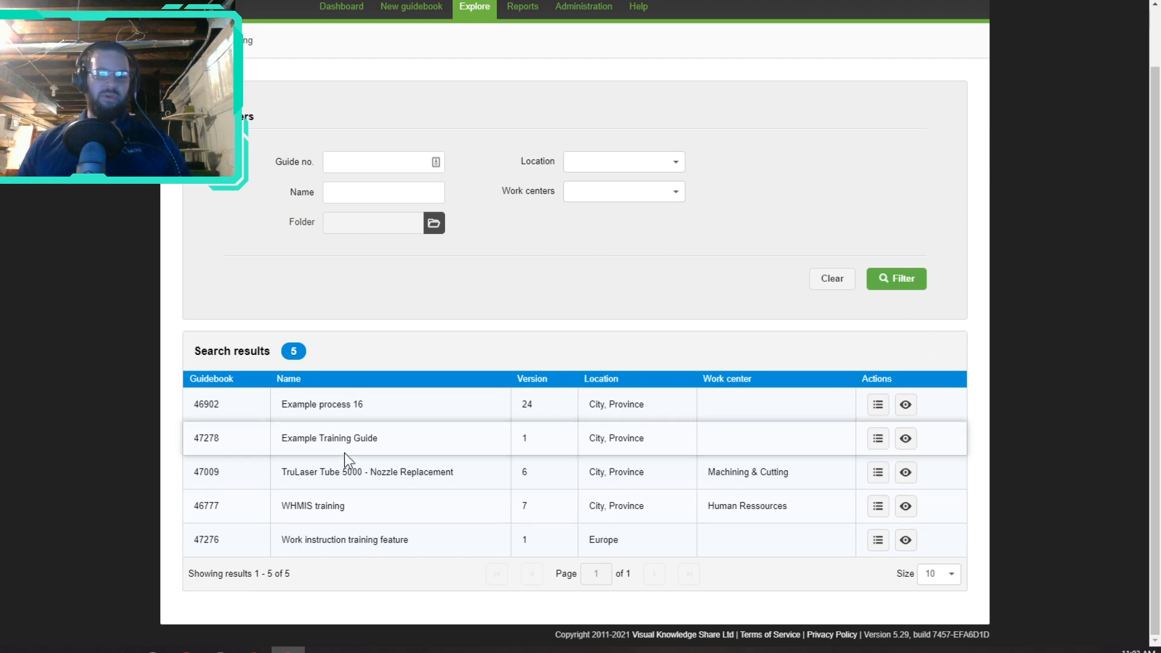
{"action": "left_click_drag", "start_coordinate": [368, 404], "coordinate": [282, 409]}
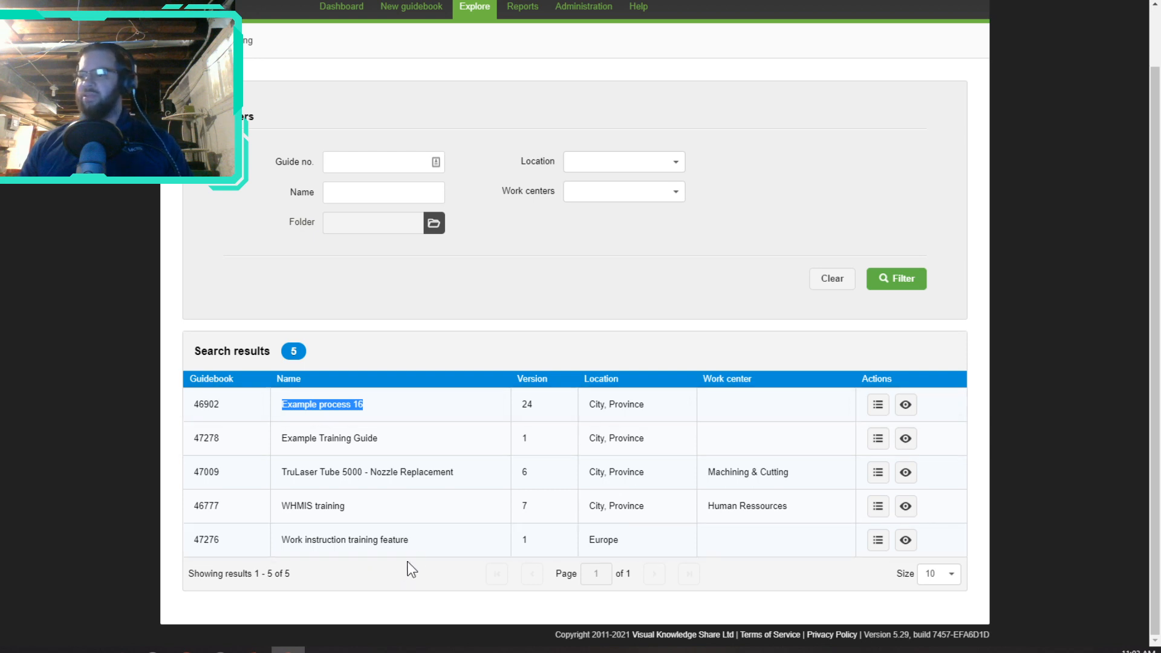
{"action": "left_click", "coordinate": [419, 539]}
{"action": "left_click_drag", "start_coordinate": [419, 540], "coordinate": [278, 545]}
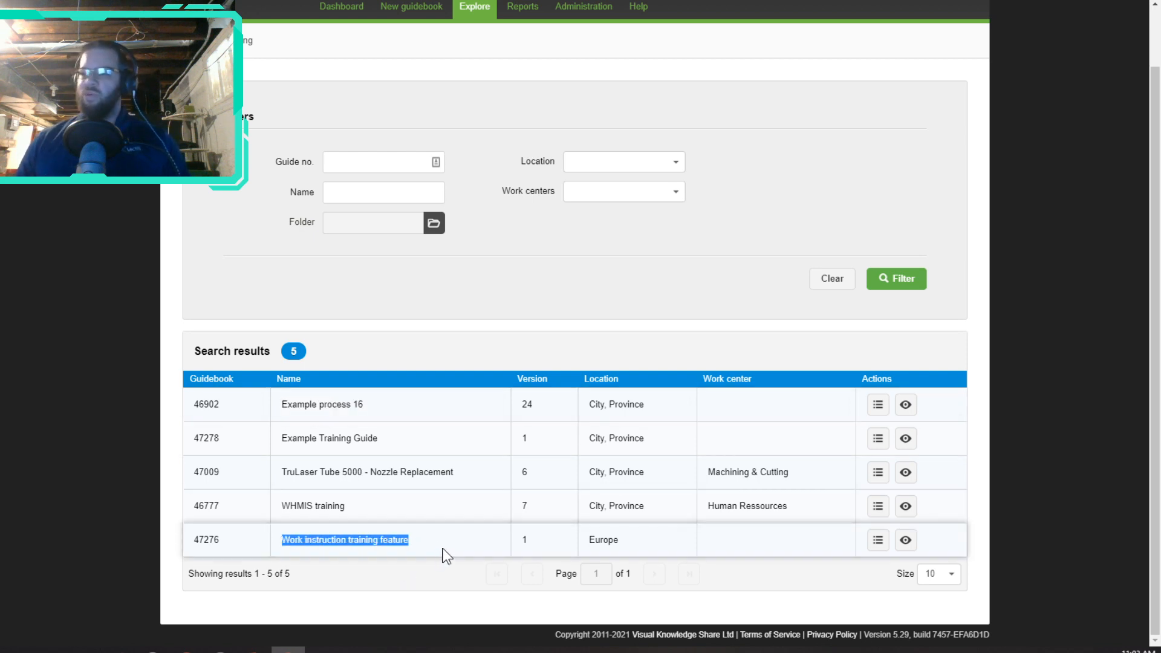
Step: List the trained operators for row 47276, then for Example Training Guide #47278
{"action": "left_click", "coordinate": [878, 540]}
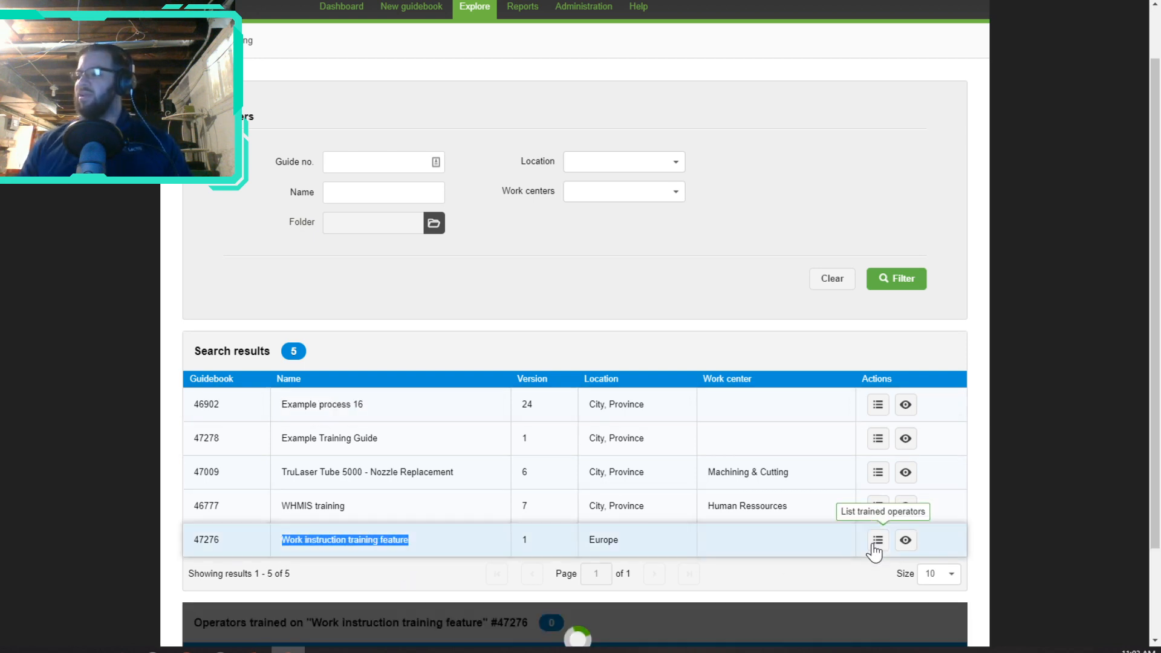
{"action": "scroll", "coordinate": [821, 310], "scroll_direction": "down", "scroll_amount": 3}
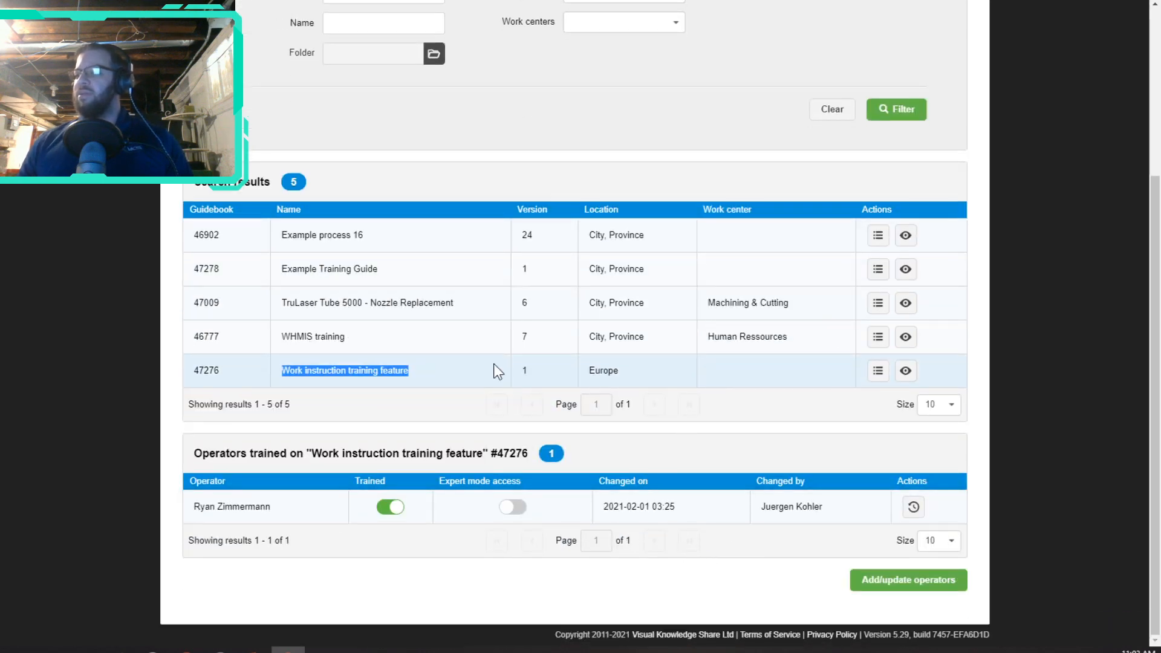
{"action": "left_click_drag", "start_coordinate": [378, 270], "coordinate": [265, 279]}
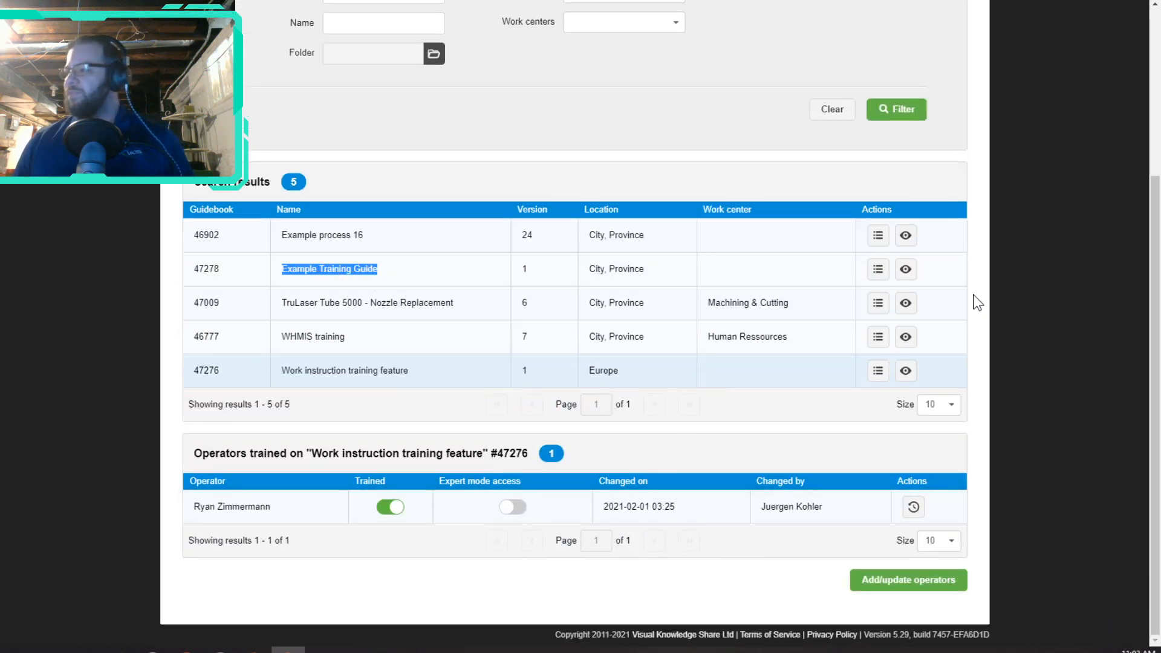
{"action": "left_click", "coordinate": [878, 270]}
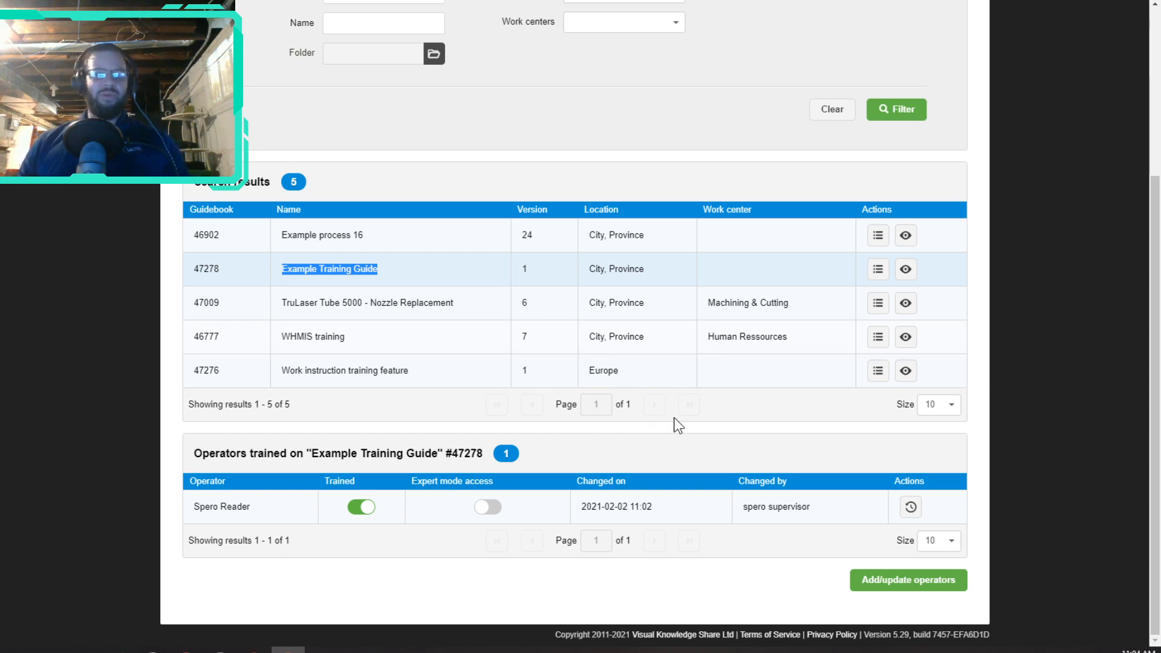
Step: Add three operators to guide #47278 with Trained set to Yes, then switch one to untrained
{"action": "left_click", "coordinate": [892, 582]}
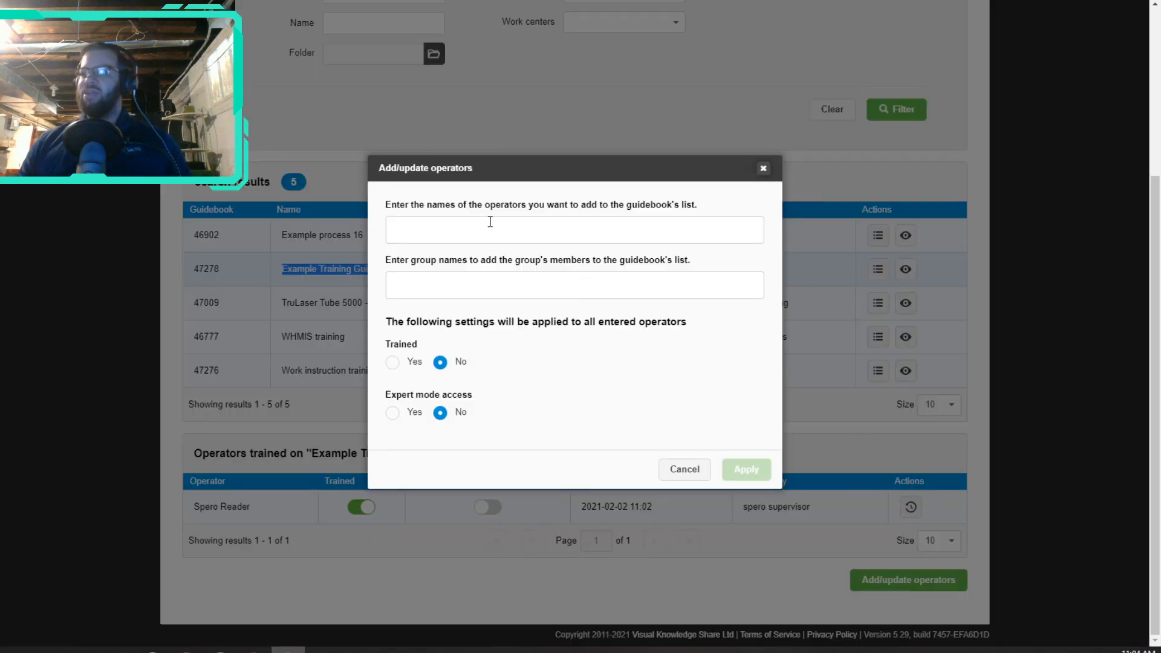
{"action": "left_click", "coordinate": [495, 226]}
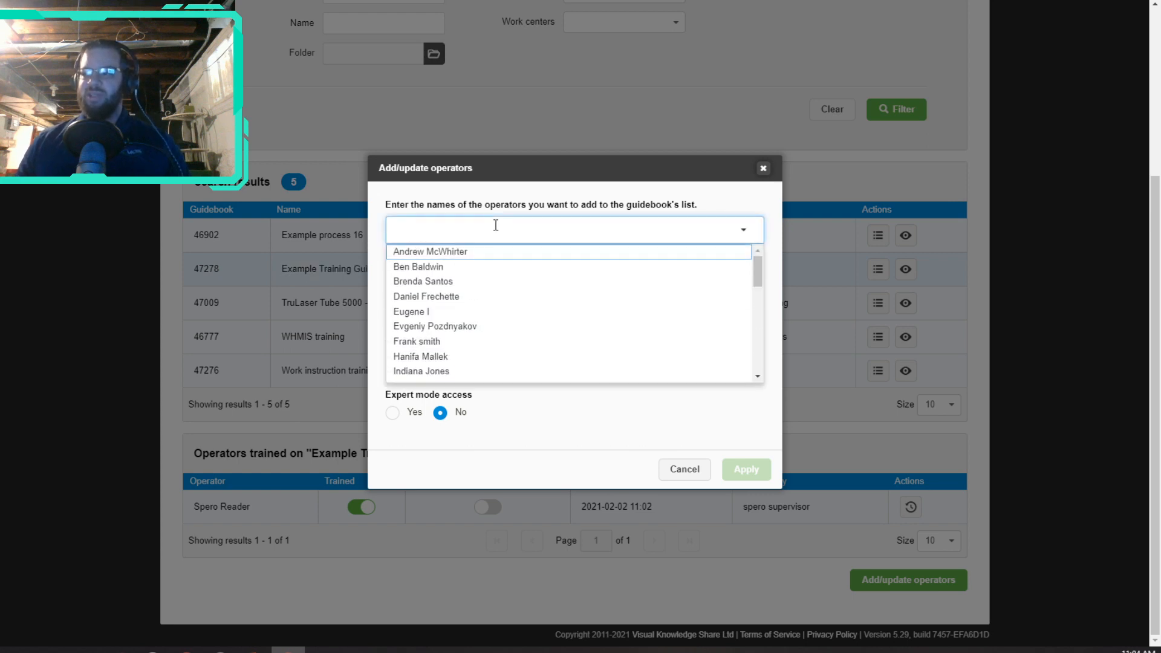
{"action": "left_click", "coordinate": [416, 311]}
{"action": "left_click", "coordinate": [416, 377]}
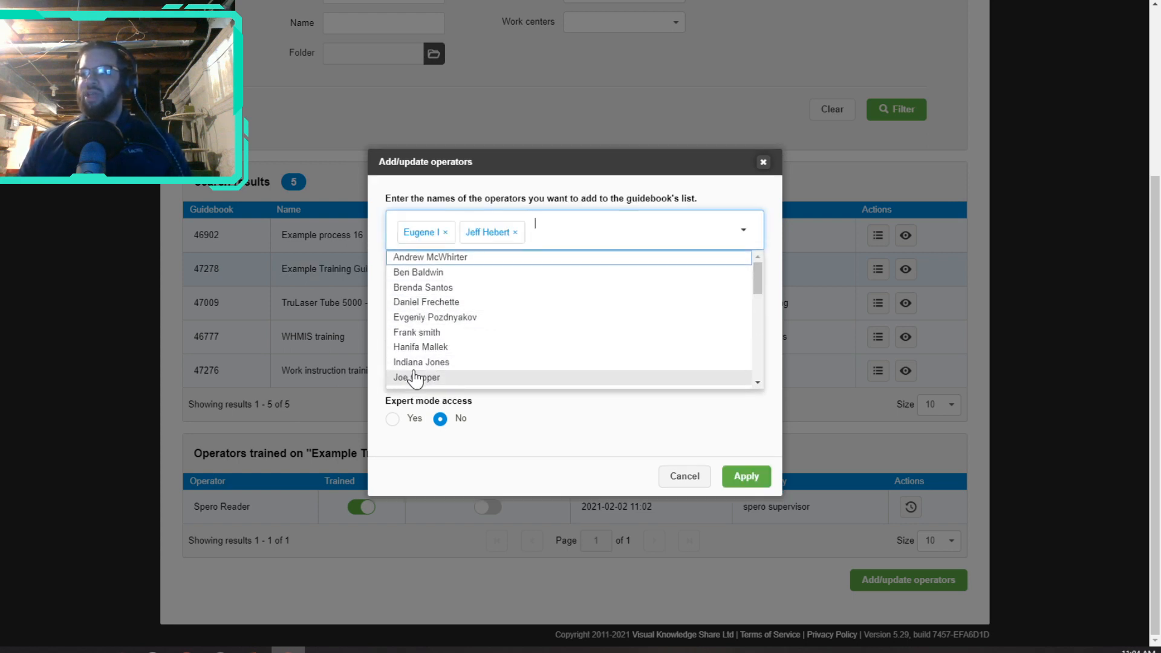
{"action": "left_click", "coordinate": [422, 363]}
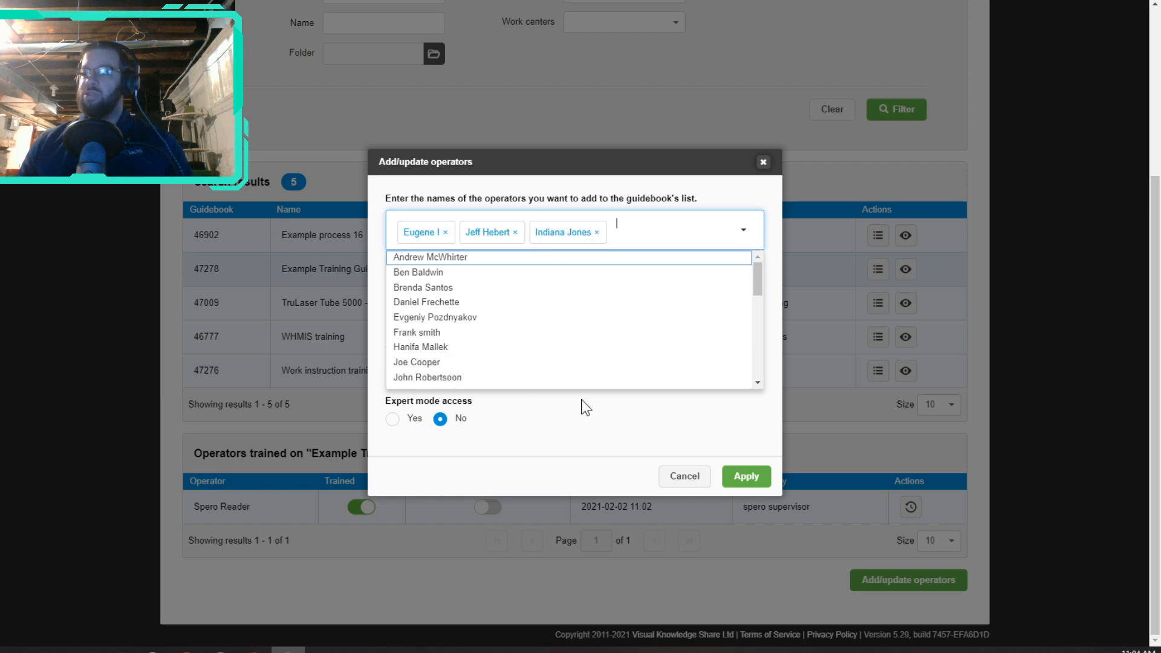
{"action": "left_click", "coordinate": [629, 430]}
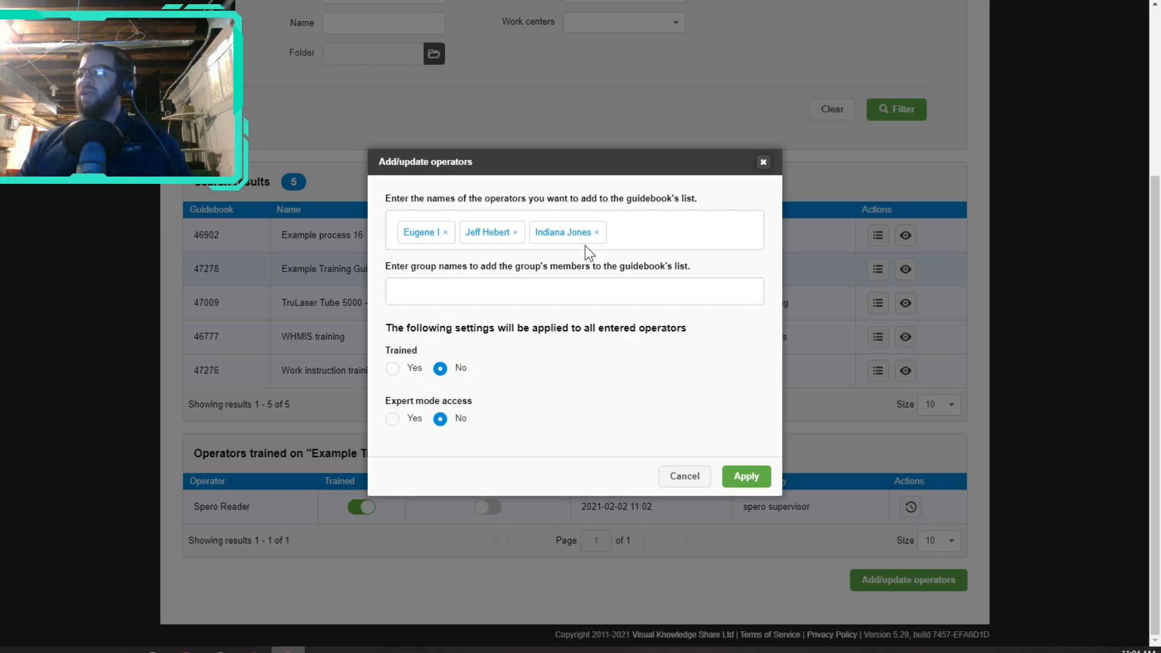
{"action": "left_click", "coordinate": [393, 368]}
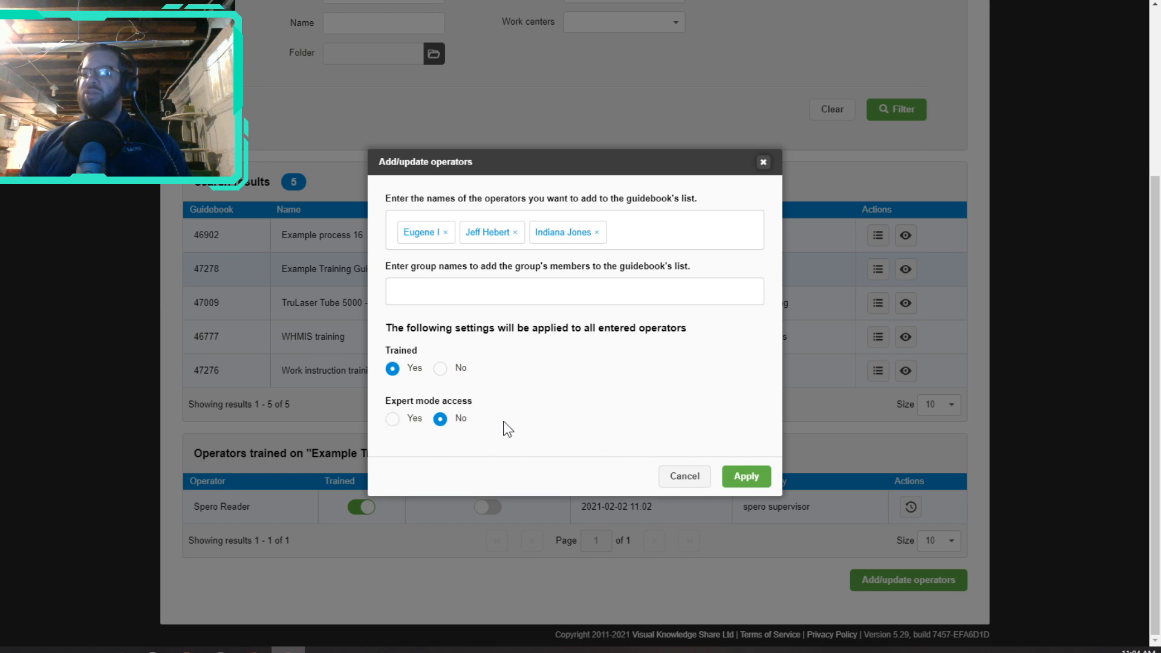
{"action": "left_click", "coordinate": [750, 477]}
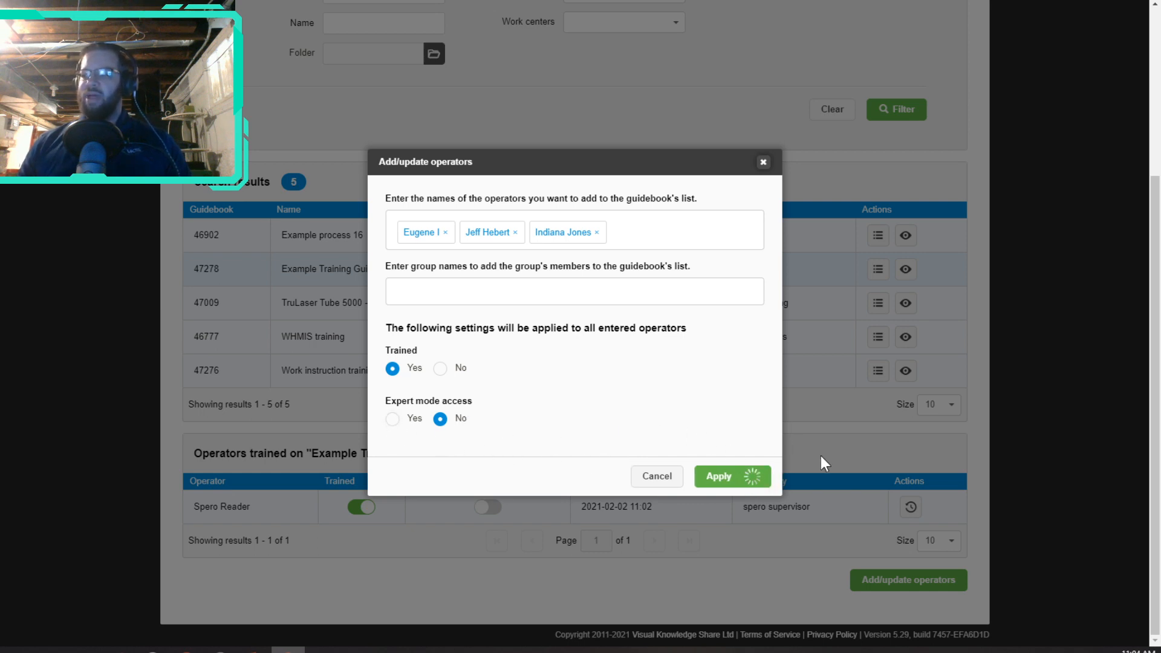
{"action": "scroll", "coordinate": [822, 455], "scroll_direction": "down", "scroll_amount": 3}
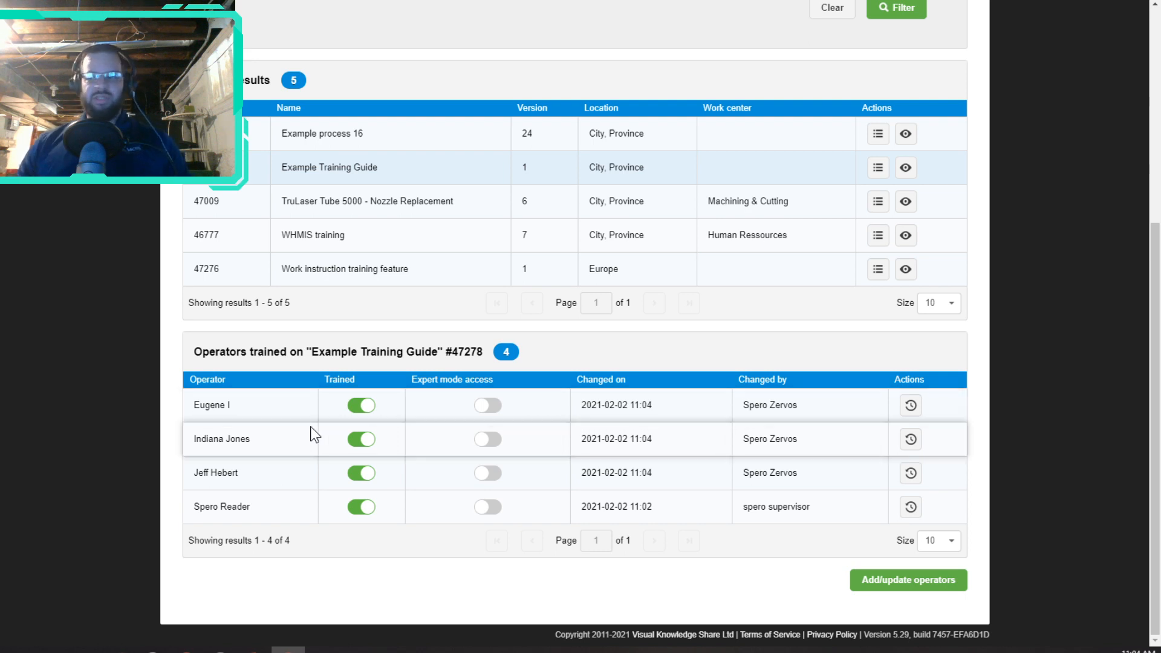
{"action": "left_click", "coordinate": [366, 448]}
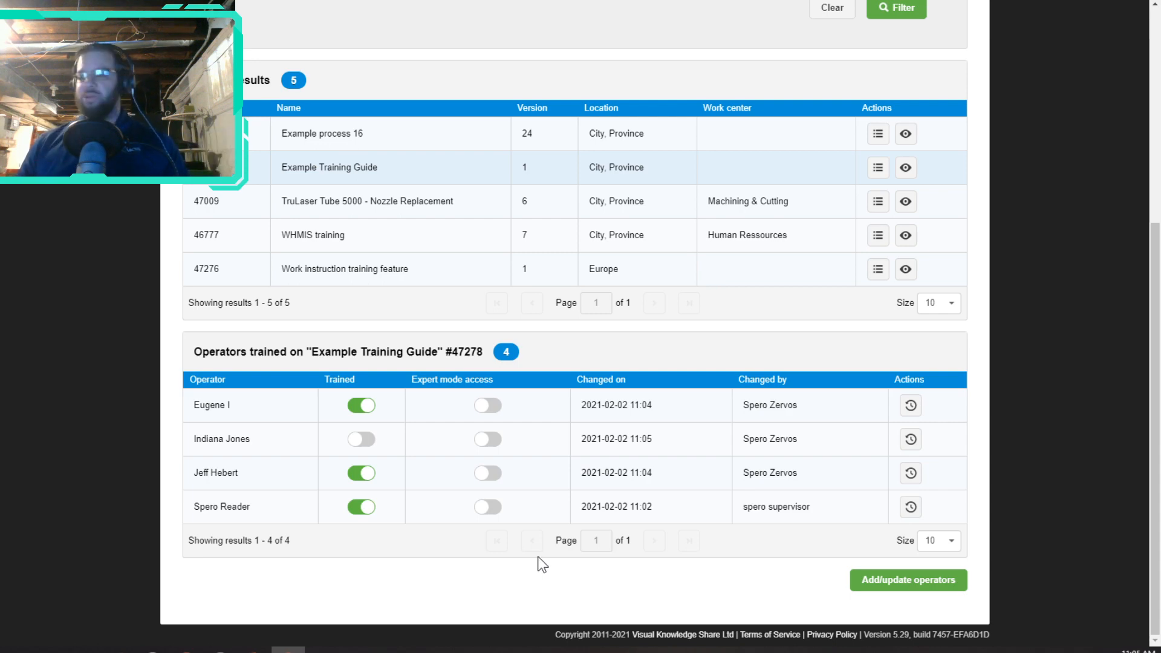
Step: Add the Spero Club house group's members to the guide's operators with Trained left at No
{"action": "left_click", "coordinate": [919, 582]}
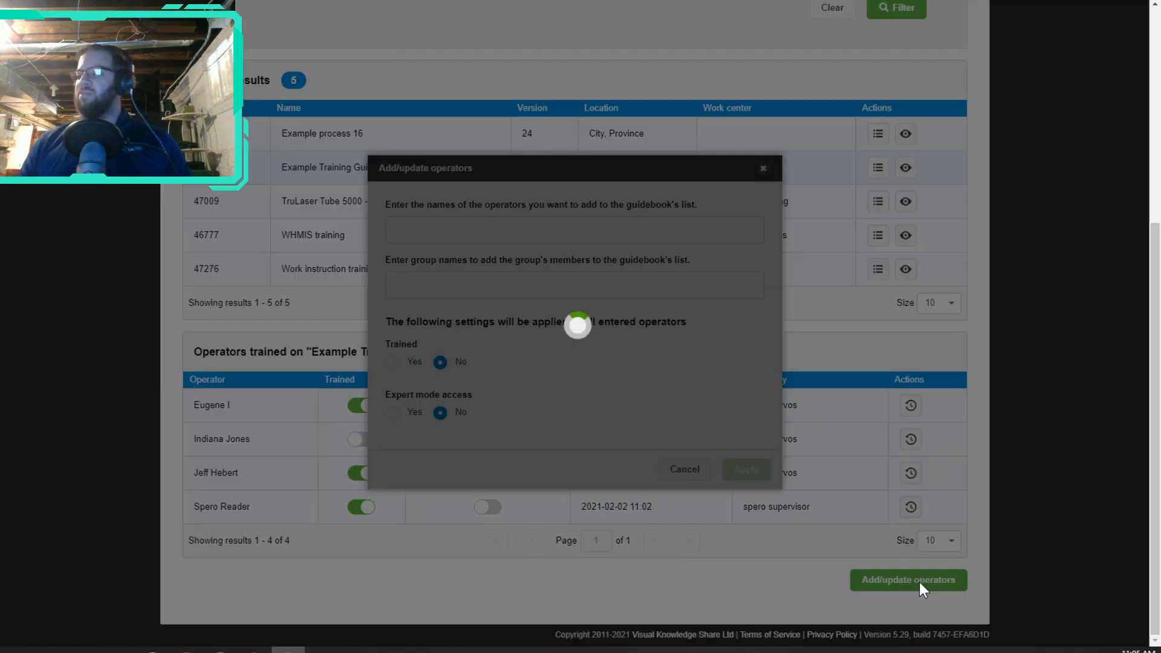
{"action": "left_click", "coordinate": [577, 286]}
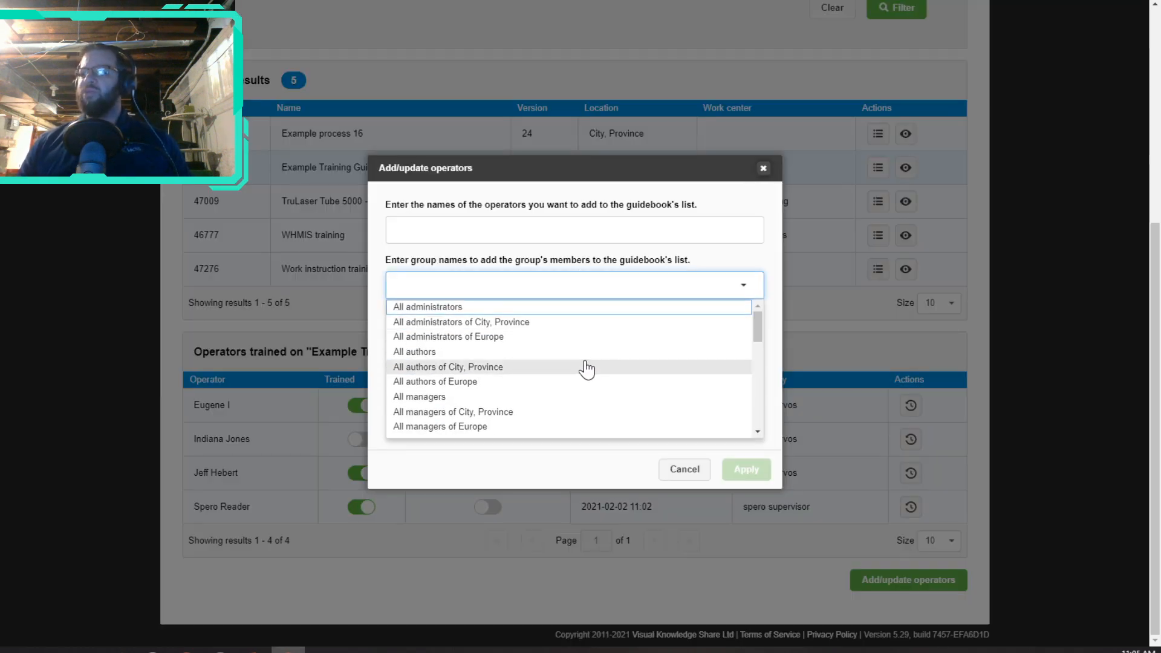
{"action": "scroll", "coordinate": [622, 370], "scroll_direction": "down", "scroll_amount": 3}
{"action": "scroll", "coordinate": [621, 365], "scroll_direction": "down", "scroll_amount": 5}
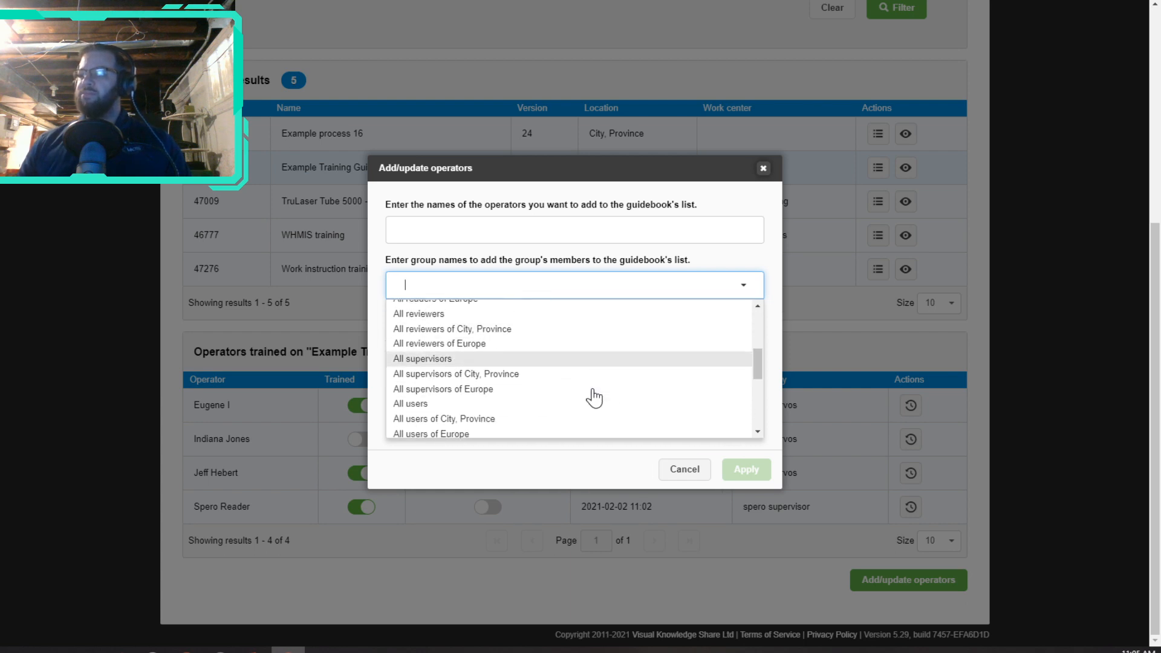
{"action": "scroll", "coordinate": [609, 382], "scroll_direction": "down", "scroll_amount": 5}
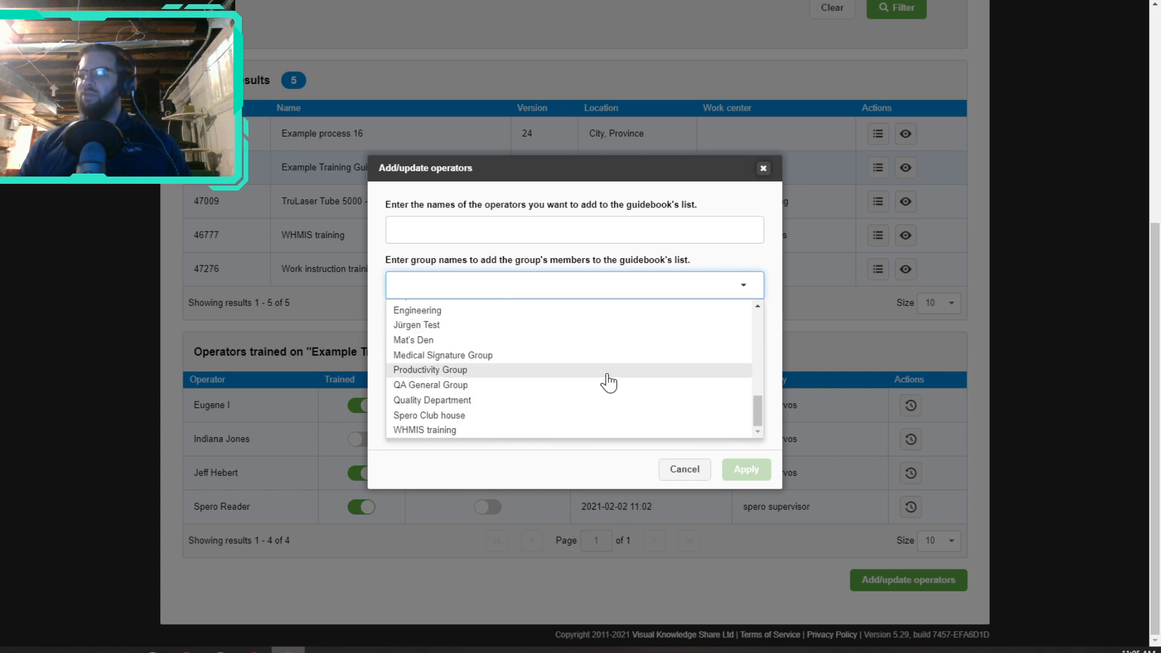
{"action": "left_click", "coordinate": [509, 416]}
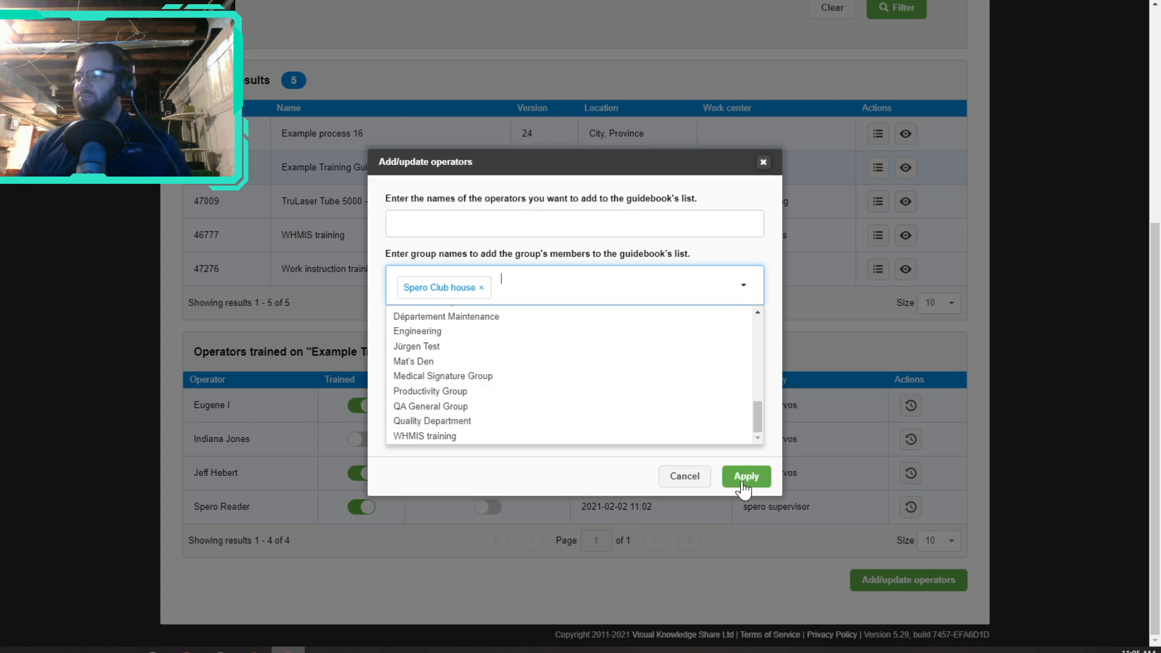
{"action": "left_click", "coordinate": [655, 475]}
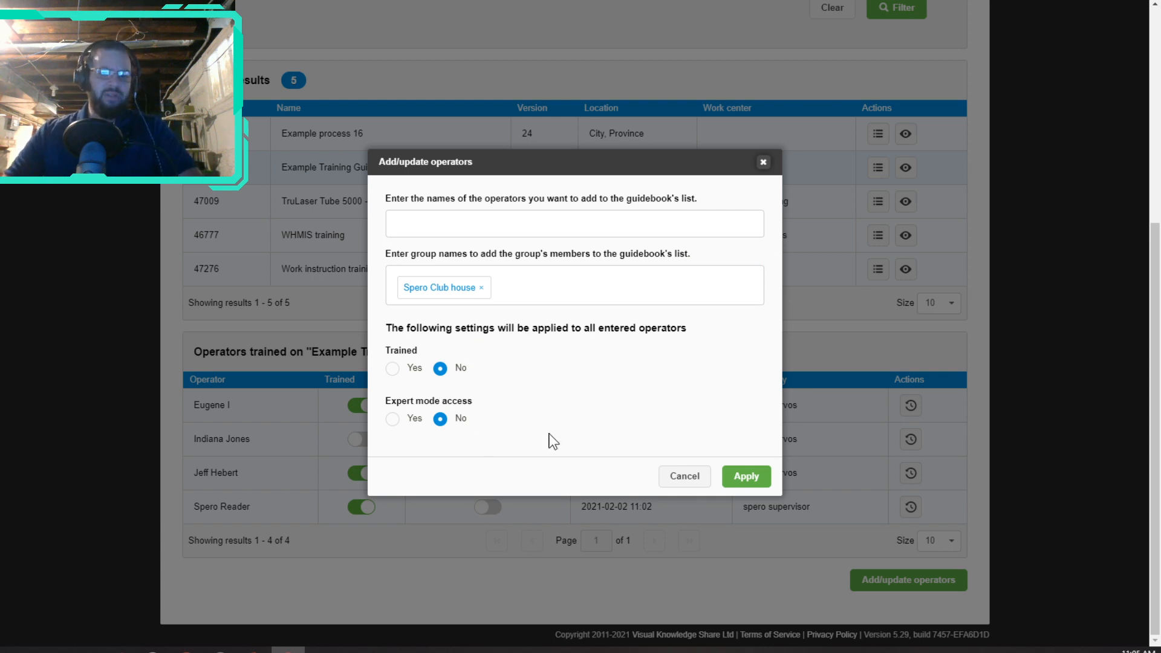
{"action": "left_click", "coordinate": [747, 477]}
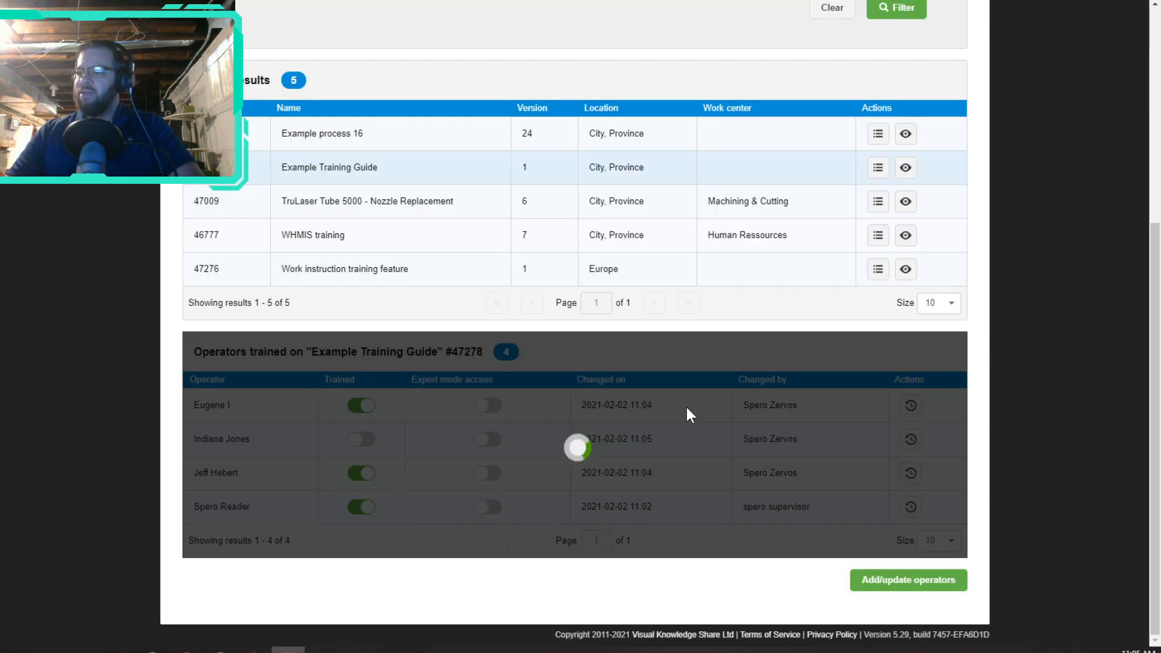
Step: Mark the fourth- and seventh-listed operators as trained
{"action": "scroll", "coordinate": [509, 344], "scroll_direction": "down", "scroll_amount": 3}
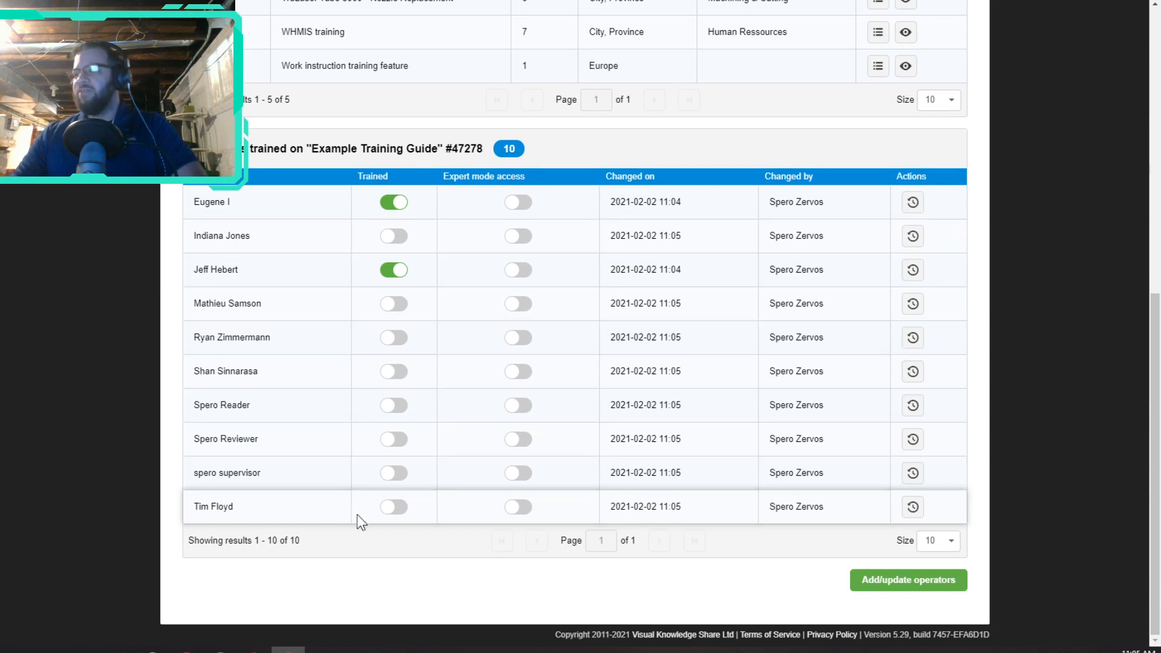
{"action": "left_click", "coordinate": [400, 309]}
{"action": "left_click", "coordinate": [398, 407]}
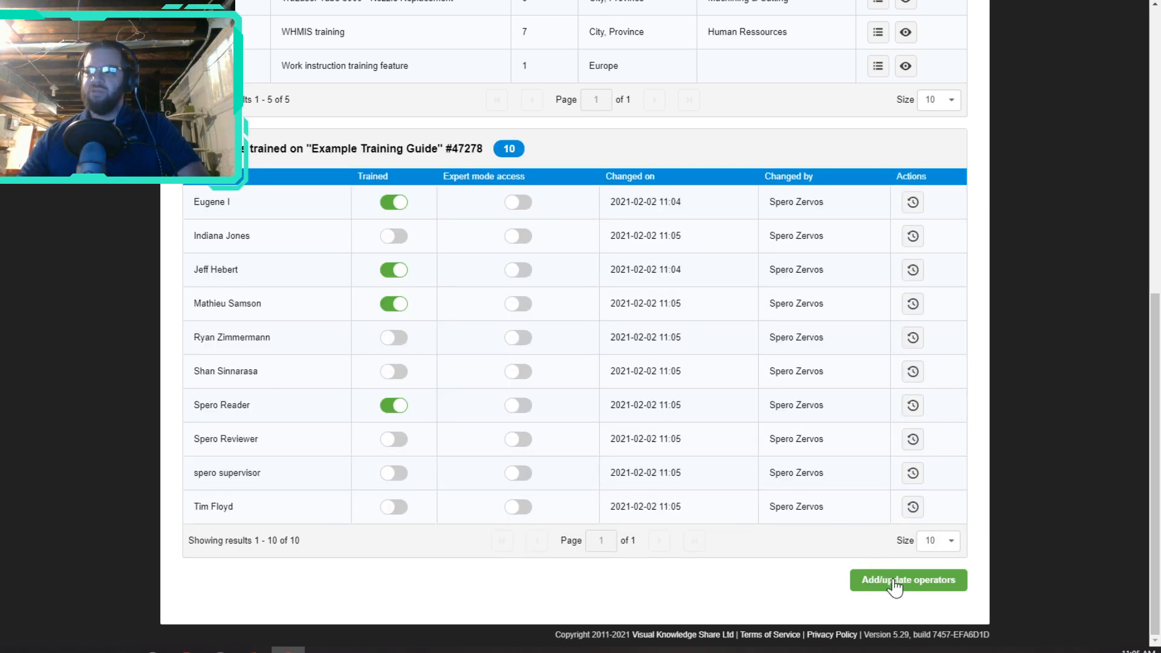
Step: Update the Spero Club house group to Trained Yes with Expert mode access Yes
{"action": "left_click", "coordinate": [893, 582]}
{"action": "left_click", "coordinate": [556, 285]}
{"action": "scroll", "coordinate": [489, 333], "scroll_direction": "down", "scroll_amount": 5}
{"action": "left_click", "coordinate": [447, 416]}
{"action": "left_click", "coordinate": [554, 465]}
{"action": "left_click", "coordinate": [392, 368]}
{"action": "left_click", "coordinate": [393, 422]}
{"action": "left_click", "coordinate": [748, 483]}
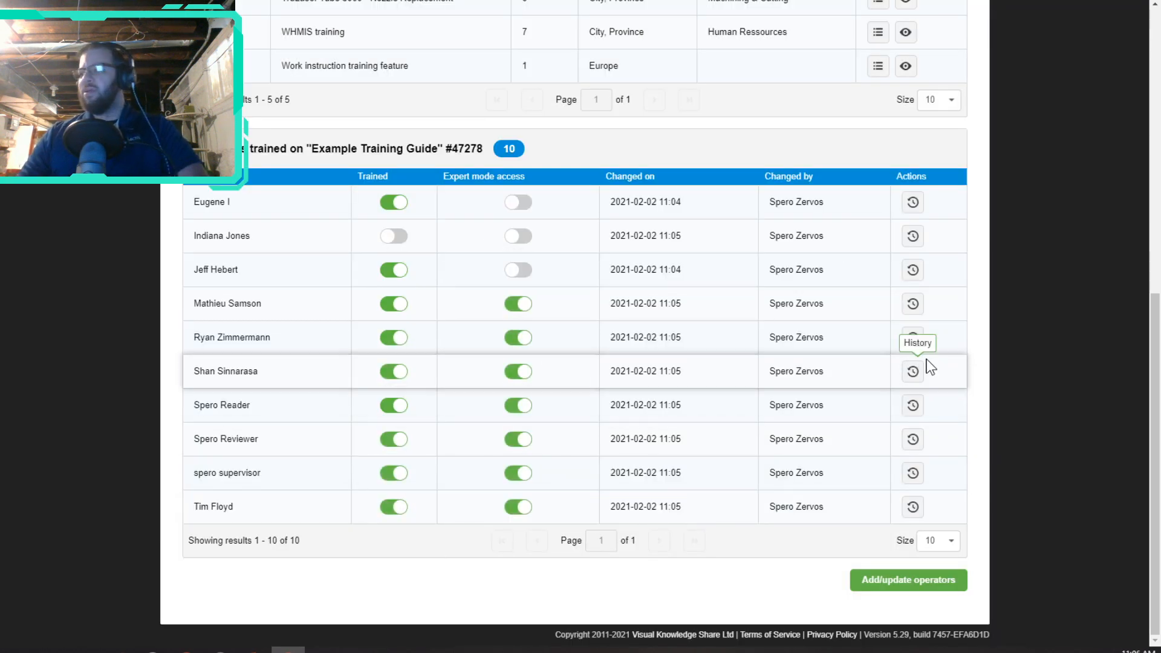
{"action": "scroll", "coordinate": [727, 334], "scroll_direction": "up", "scroll_amount": 3}
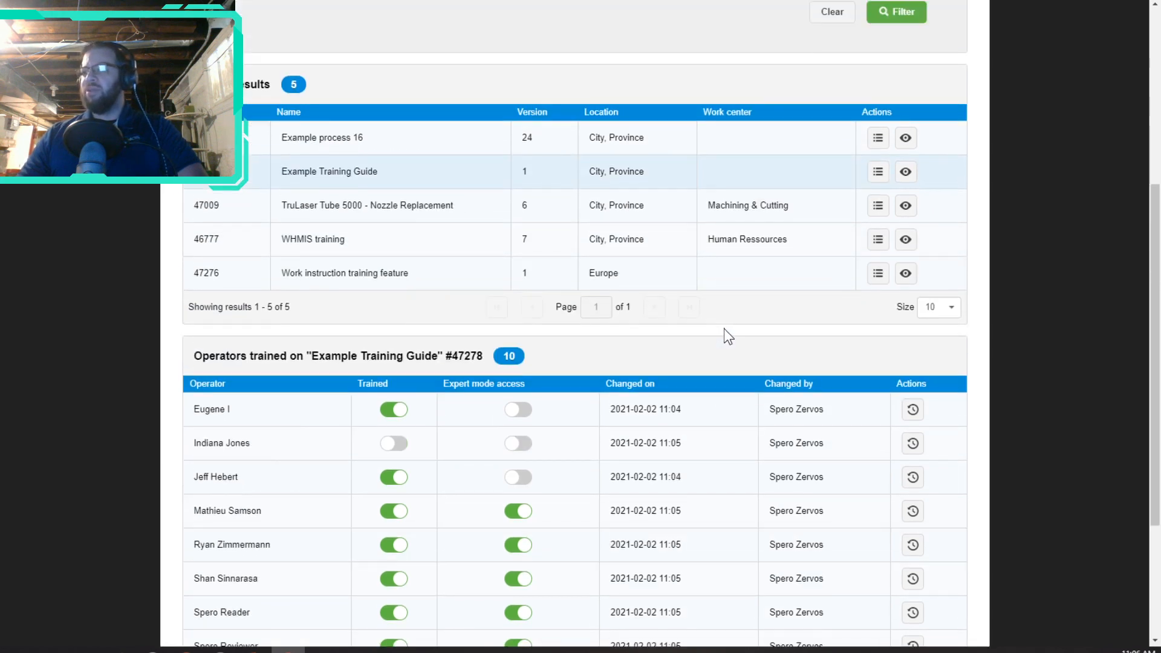
Step: Review the final ten-operator table, then move to the closing Book a Demo slide
{"action": "scroll", "coordinate": [727, 334], "scroll_direction": "down", "scroll_amount": 3}
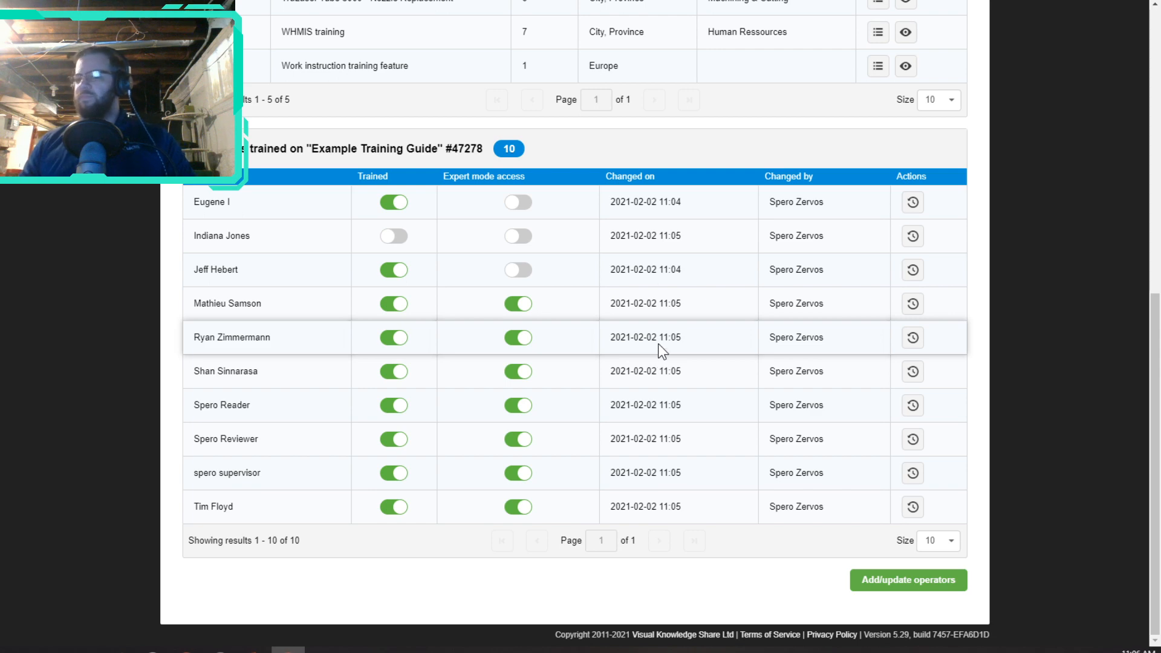
{"action": "scroll", "coordinate": [665, 351], "scroll_direction": "up", "scroll_amount": 3}
{"action": "scroll", "coordinate": [687, 368], "scroll_direction": "up", "scroll_amount": 3}
{"action": "scroll", "coordinate": [687, 375], "scroll_direction": "down", "scroll_amount": 5}
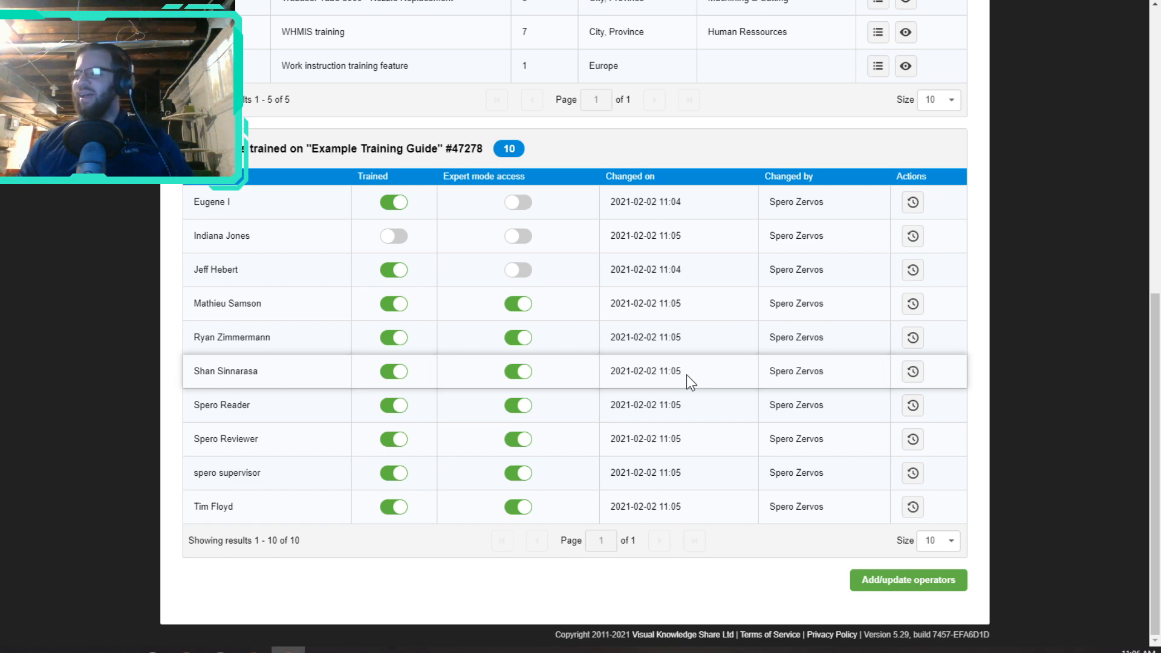
{"action": "scroll", "coordinate": [723, 381], "scroll_direction": "up", "scroll_amount": 3}
{"action": "scroll", "coordinate": [753, 463], "scroll_direction": "down", "scroll_amount": 3}
{"action": "scroll", "coordinate": [747, 467], "scroll_direction": "up", "scroll_amount": 6}
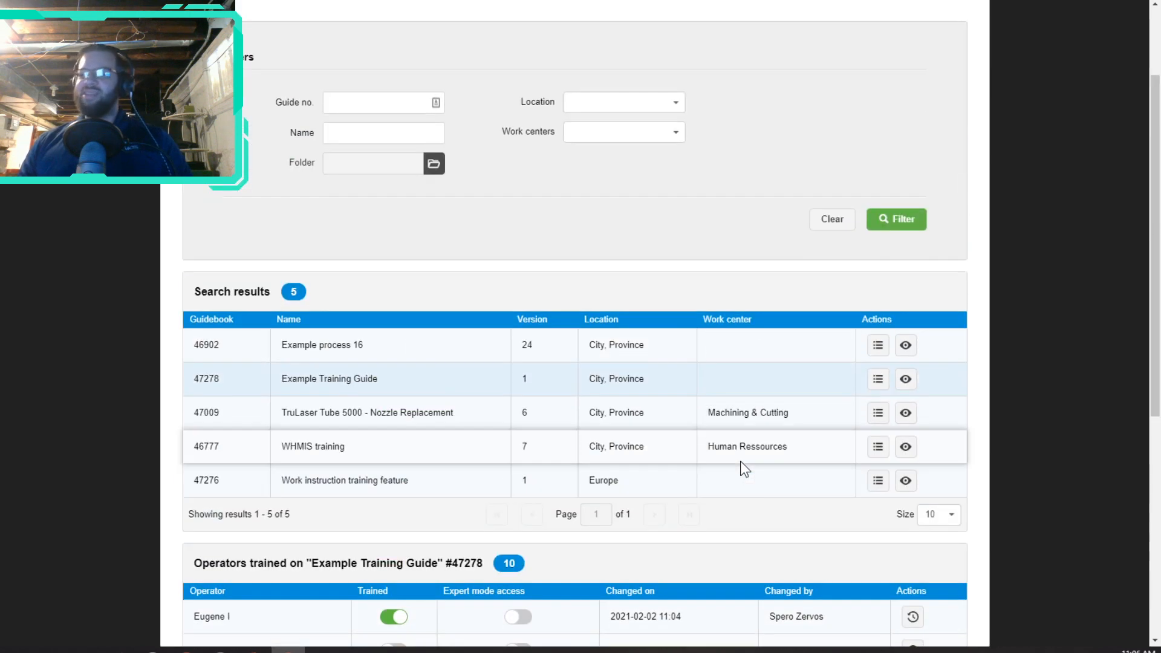
{"action": "scroll", "coordinate": [694, 436], "scroll_direction": "up", "scroll_amount": 2}
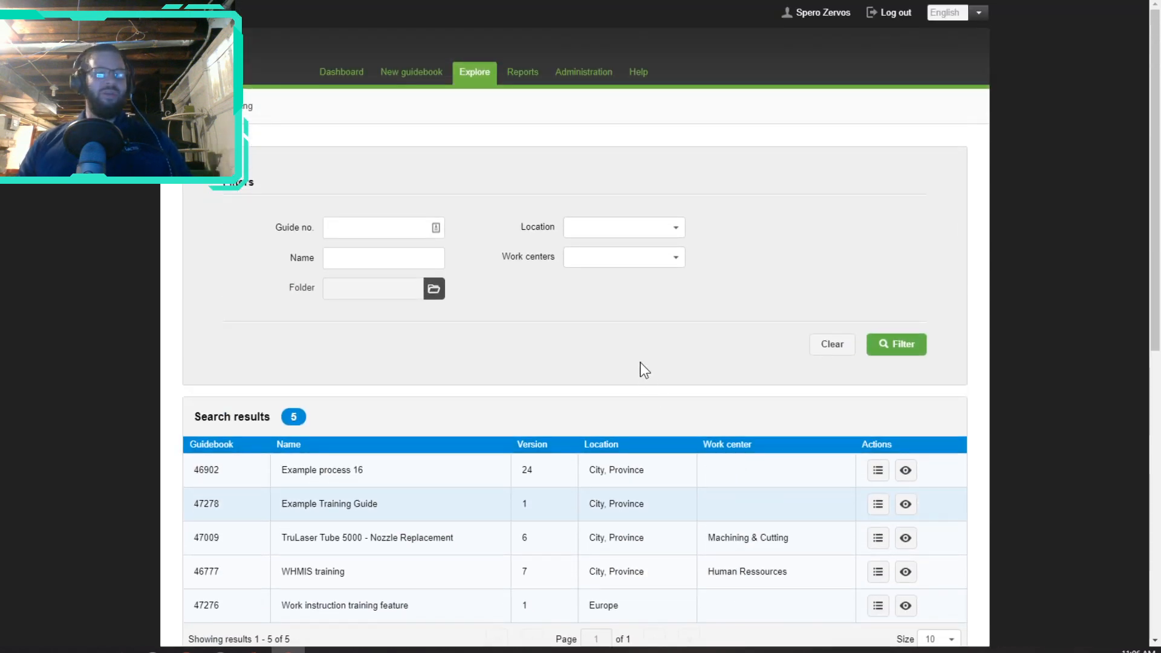
{"action": "scroll", "coordinate": [643, 361], "scroll_direction": "down", "scroll_amount": 8}
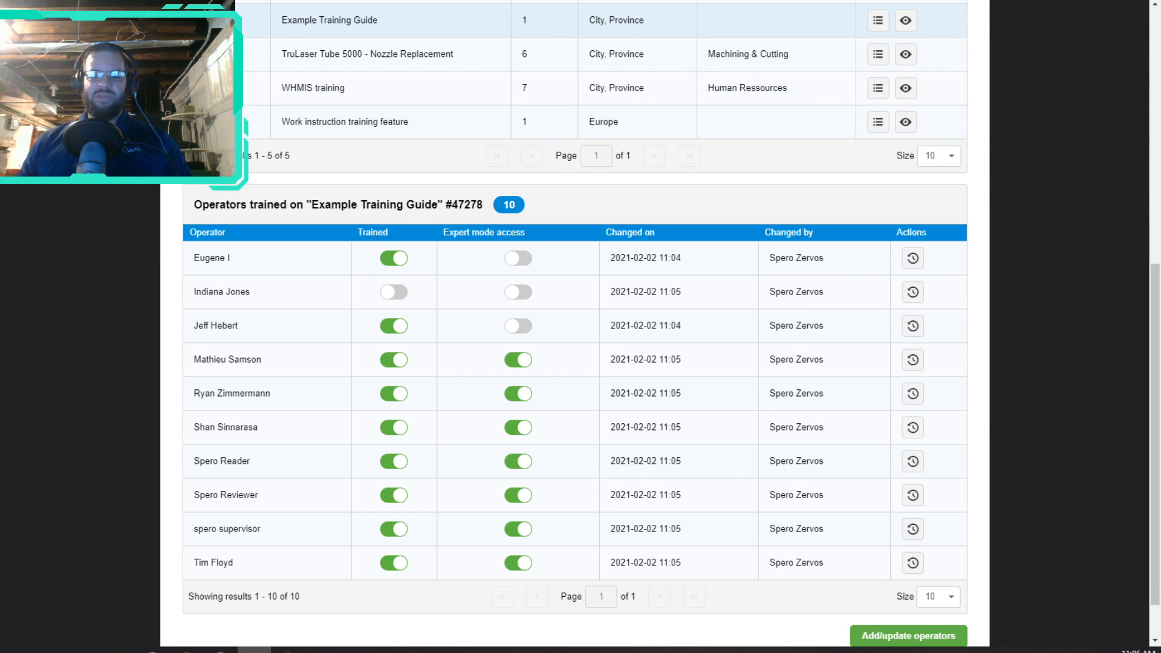
{"action": "left_click", "coordinate": [254, 651]}
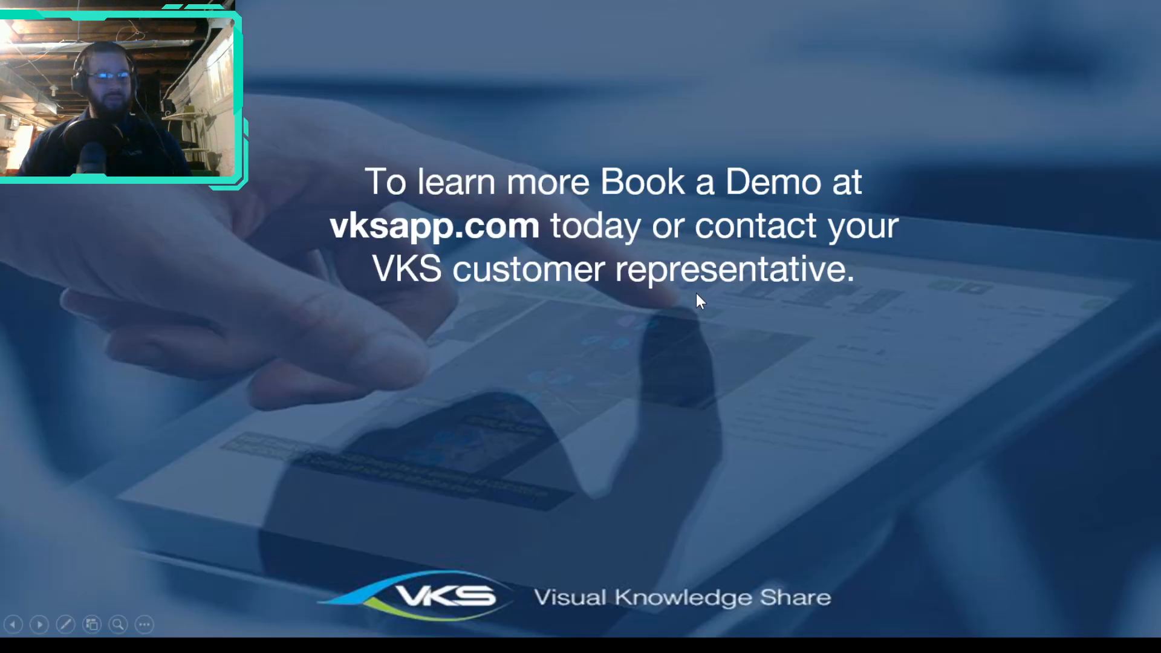